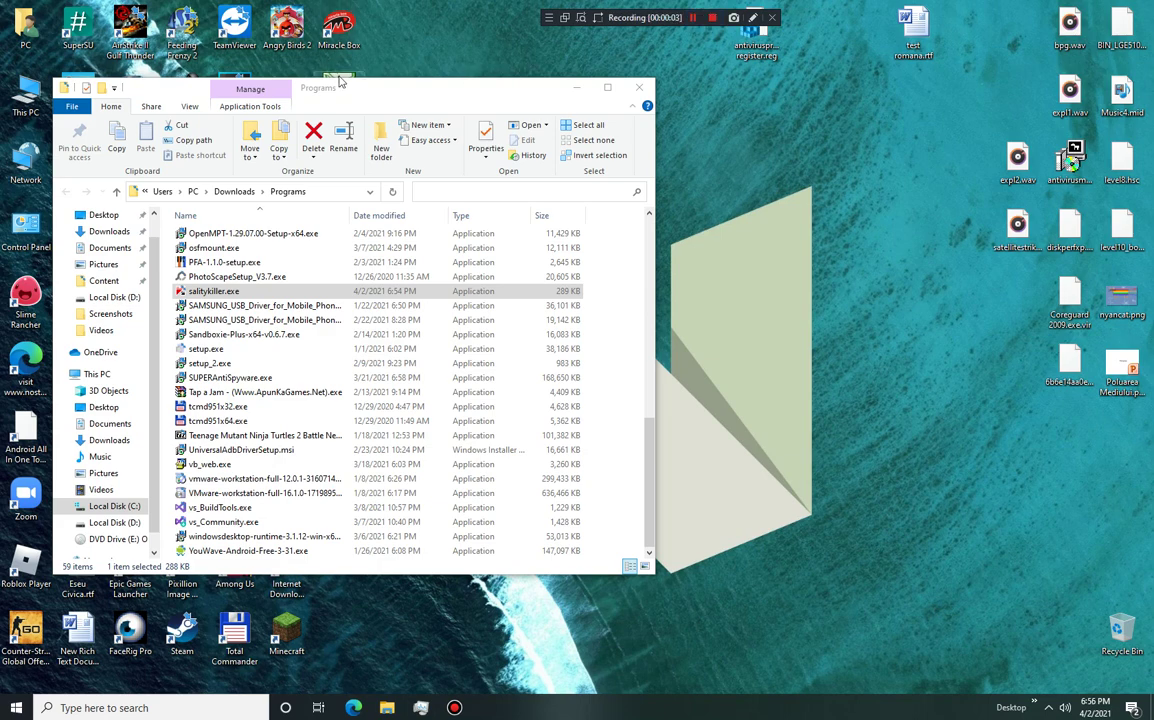
Move the Programs folder window to the right side of the desktop
mouse_move(330, 90)
left_mouse_down()
mouse_move(826, 108)
mouse_move(818, 98)
left_mouse_up()
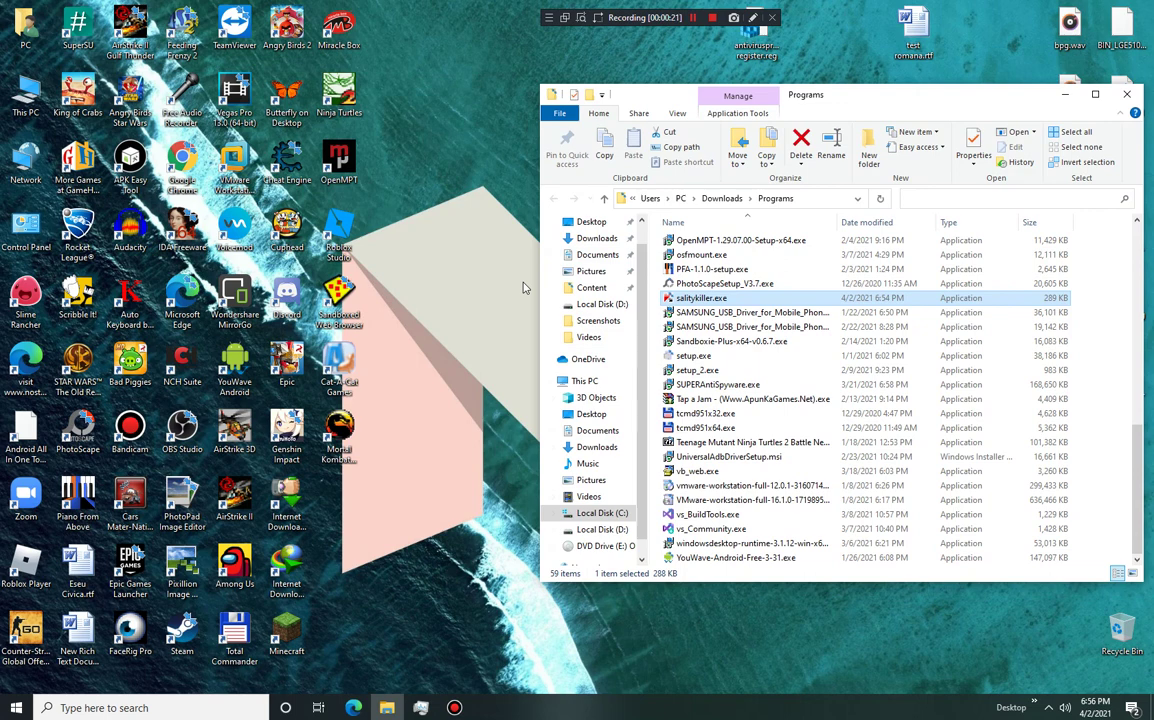
right_click(783, 712)
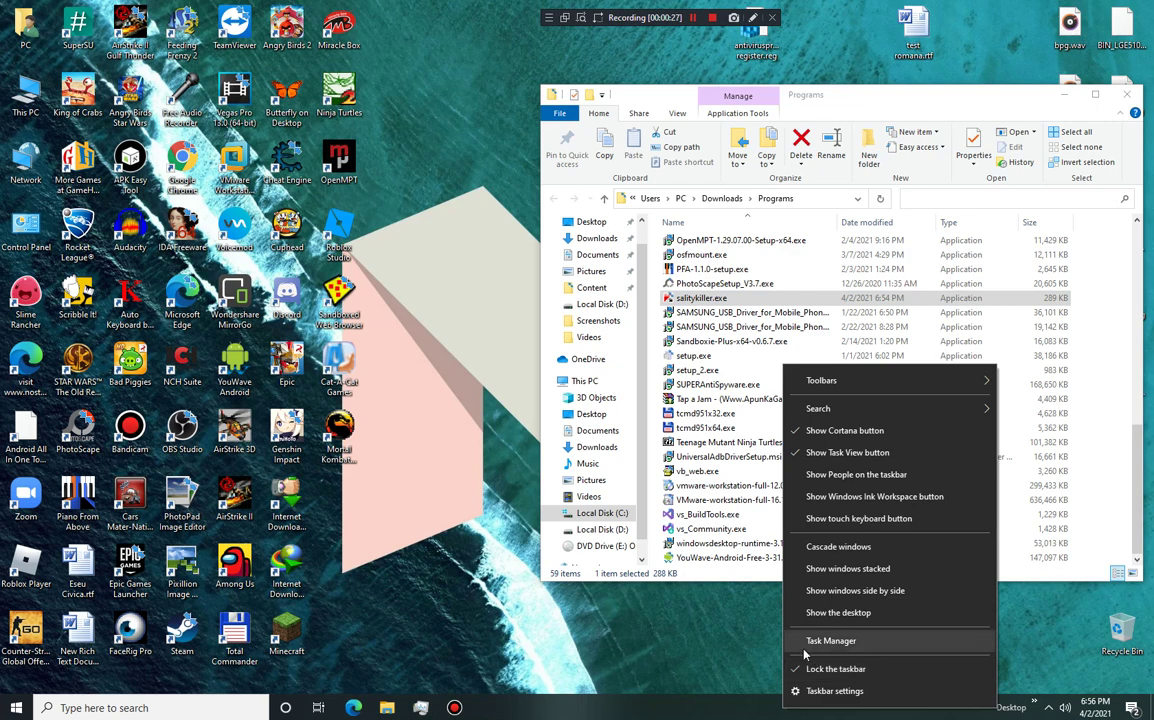
left_click(830, 640)
scroll(706, 380, "down", 4)
scroll(706, 380, "down", 4)
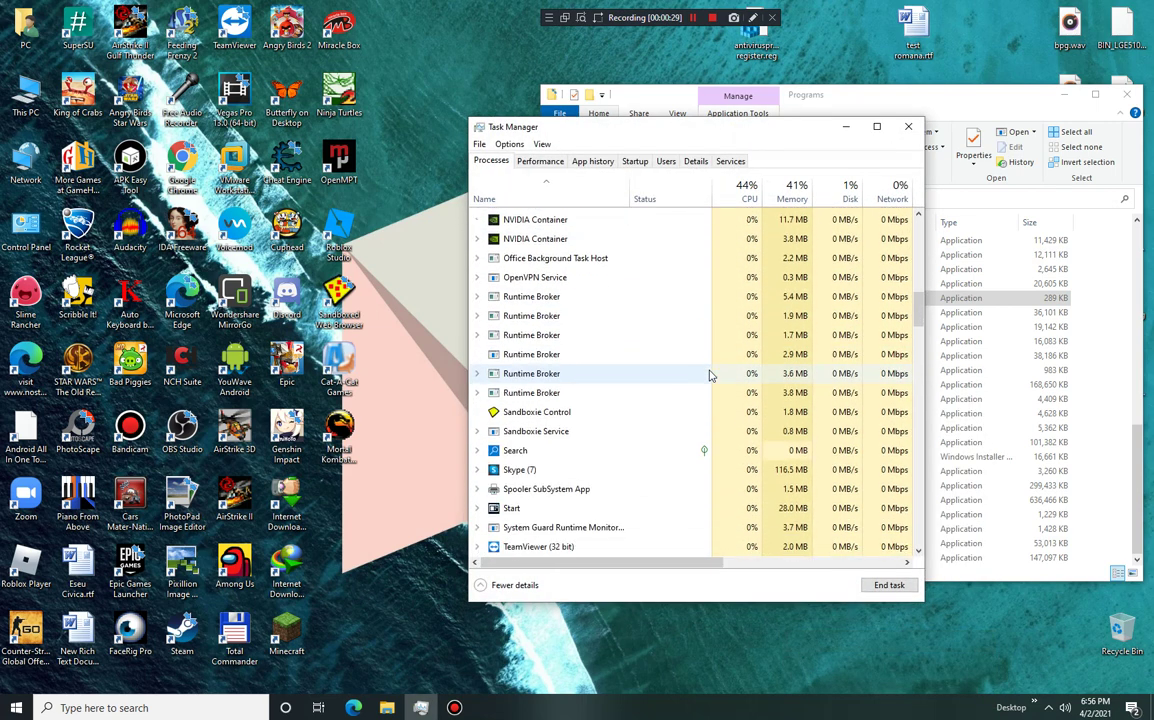
scroll(706, 380, "down", 4)
scroll(706, 380, "down", 3)
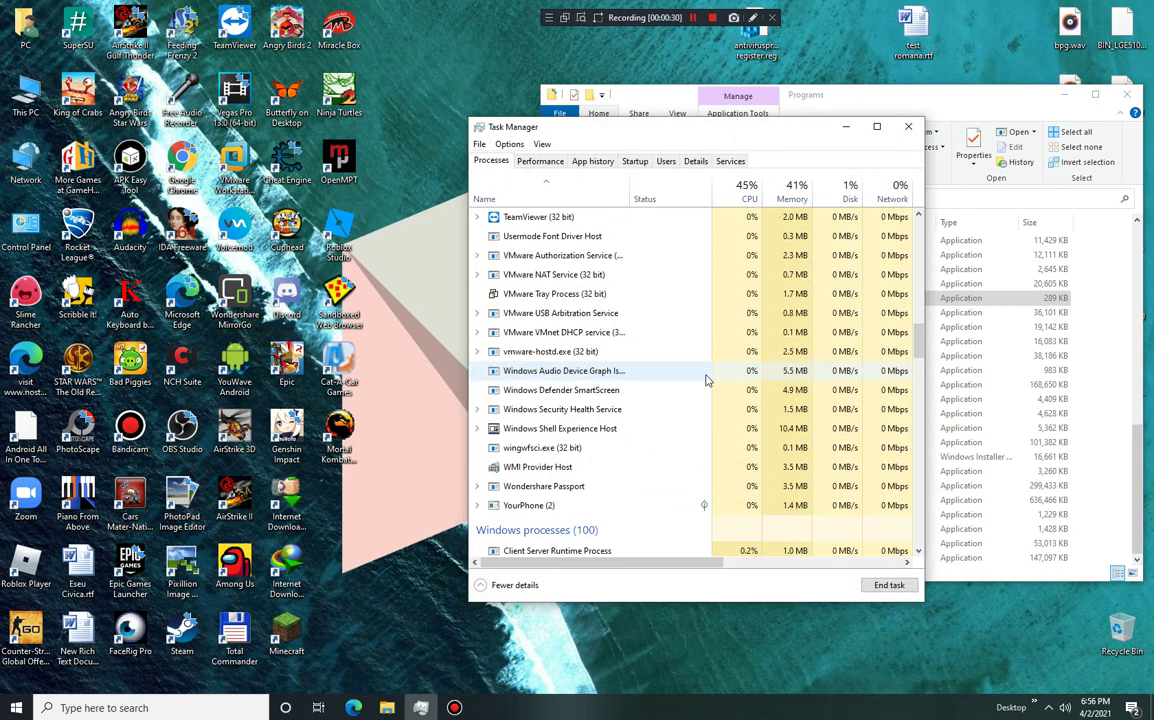
right_click(530, 447)
left_click(578, 582)
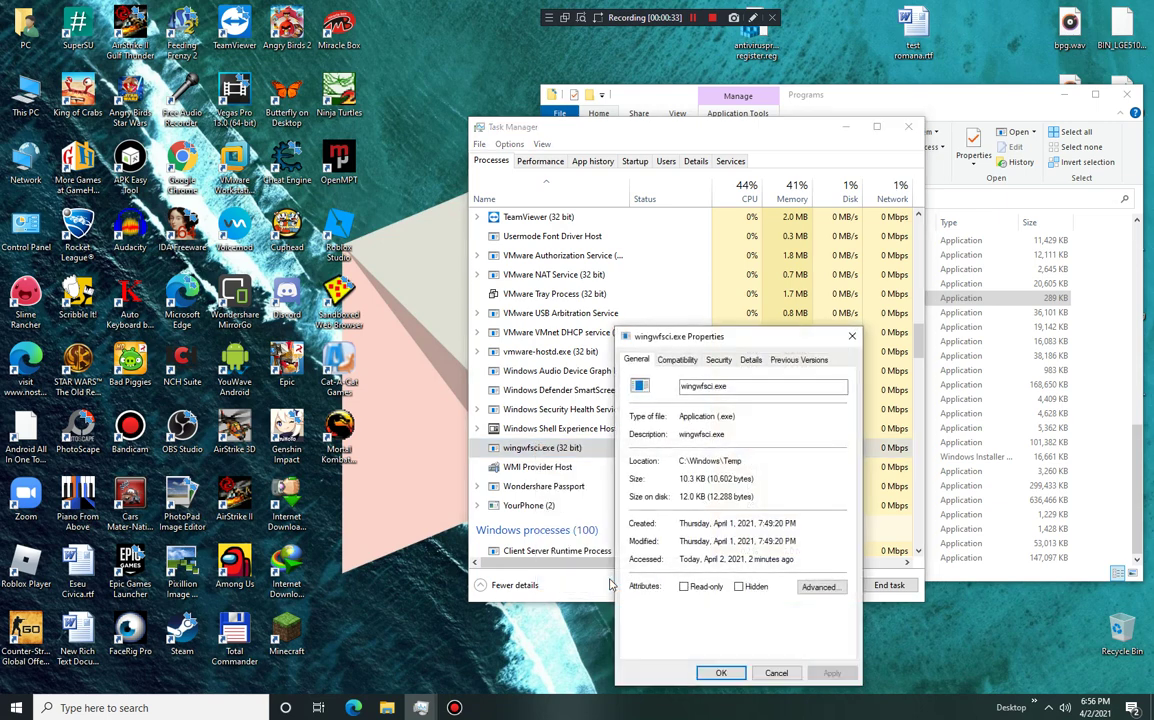
left_click(850, 337)
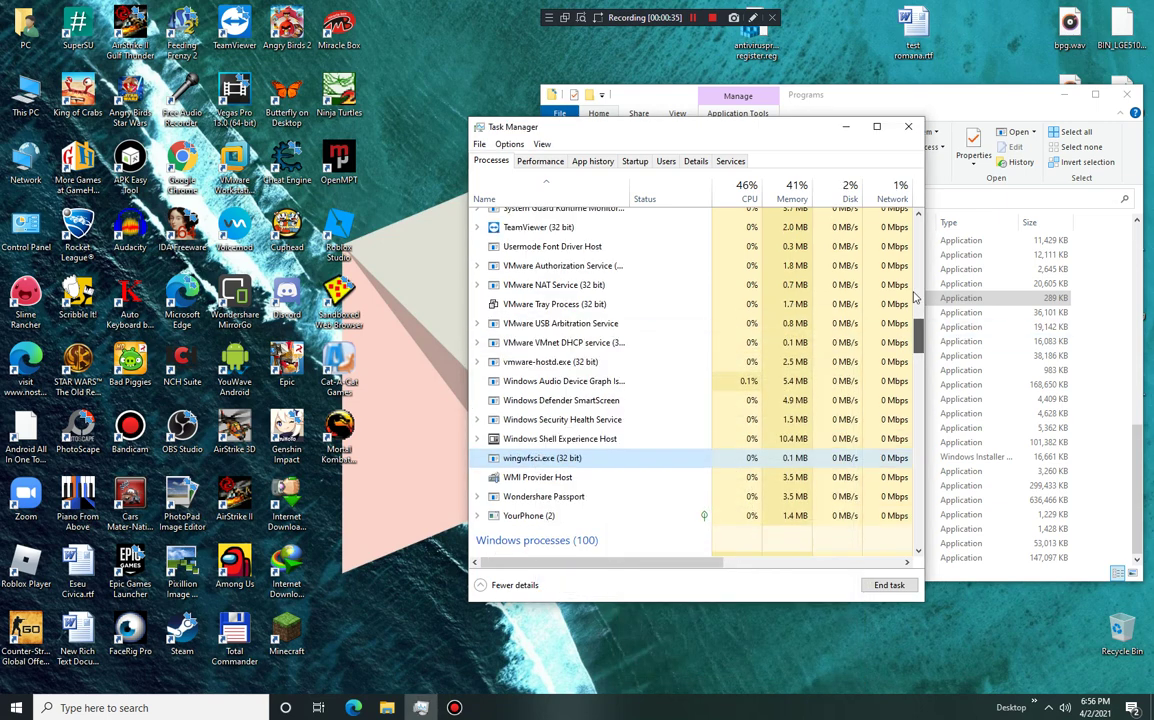
left_click_drag(918, 340, 916, 268)
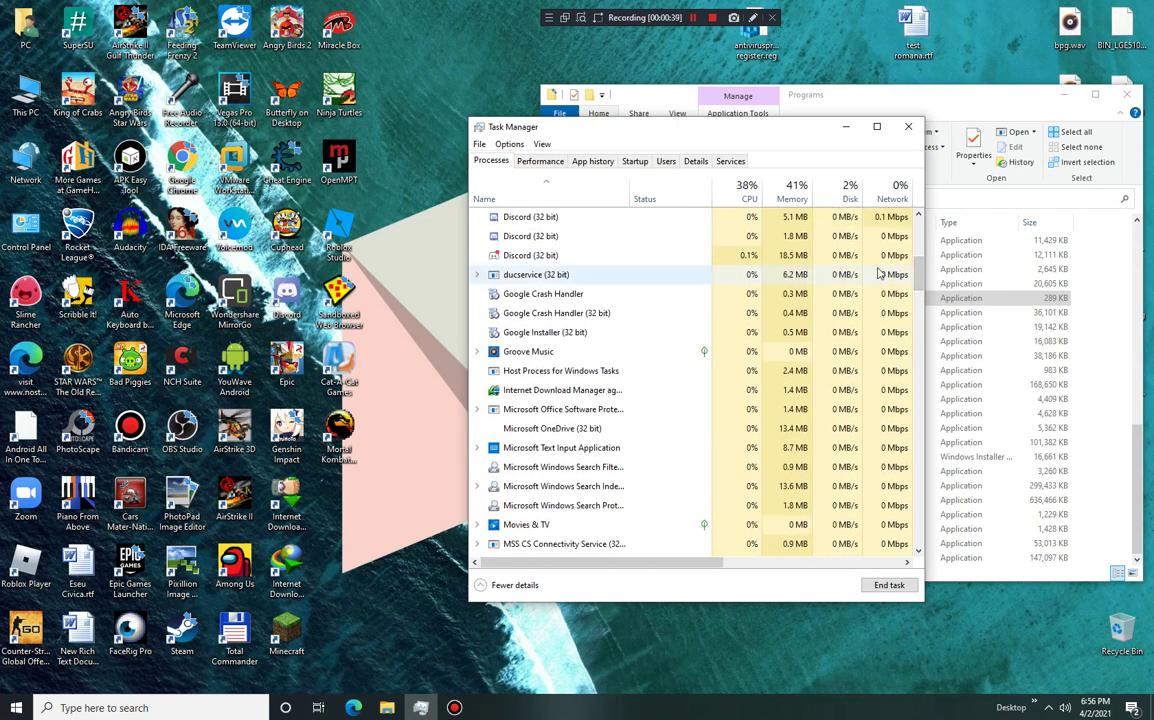
scroll(790, 444, "up", 2)
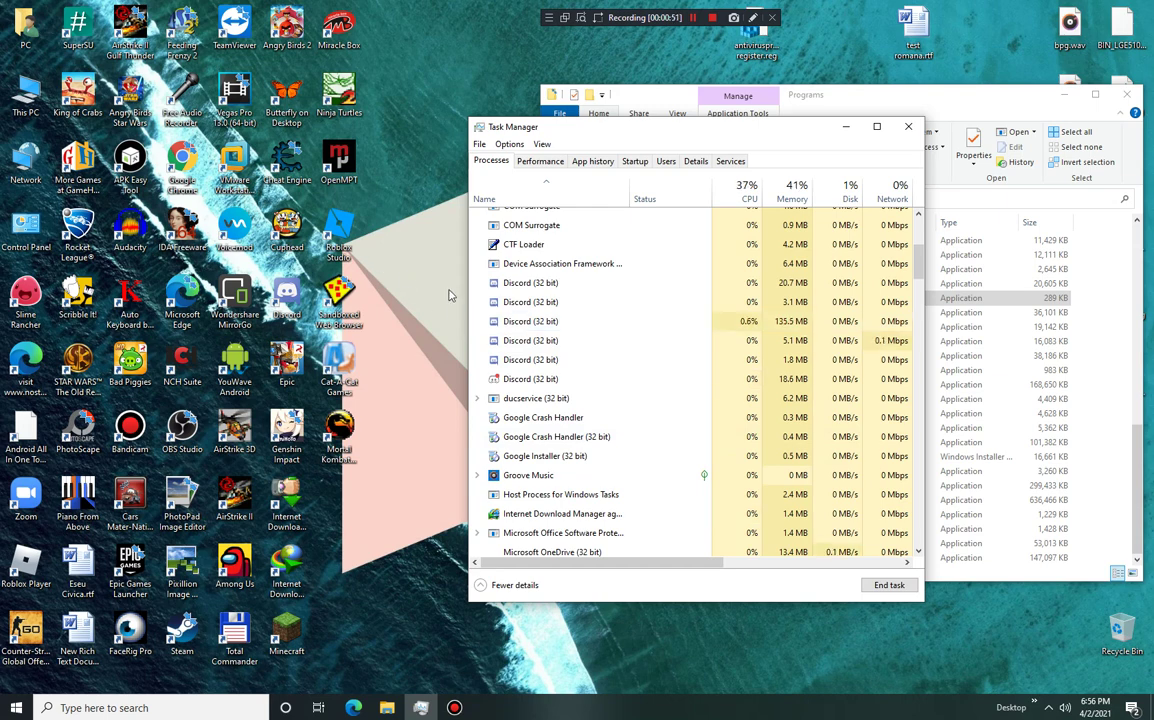
right_click(570, 320)
left_click(570, 413)
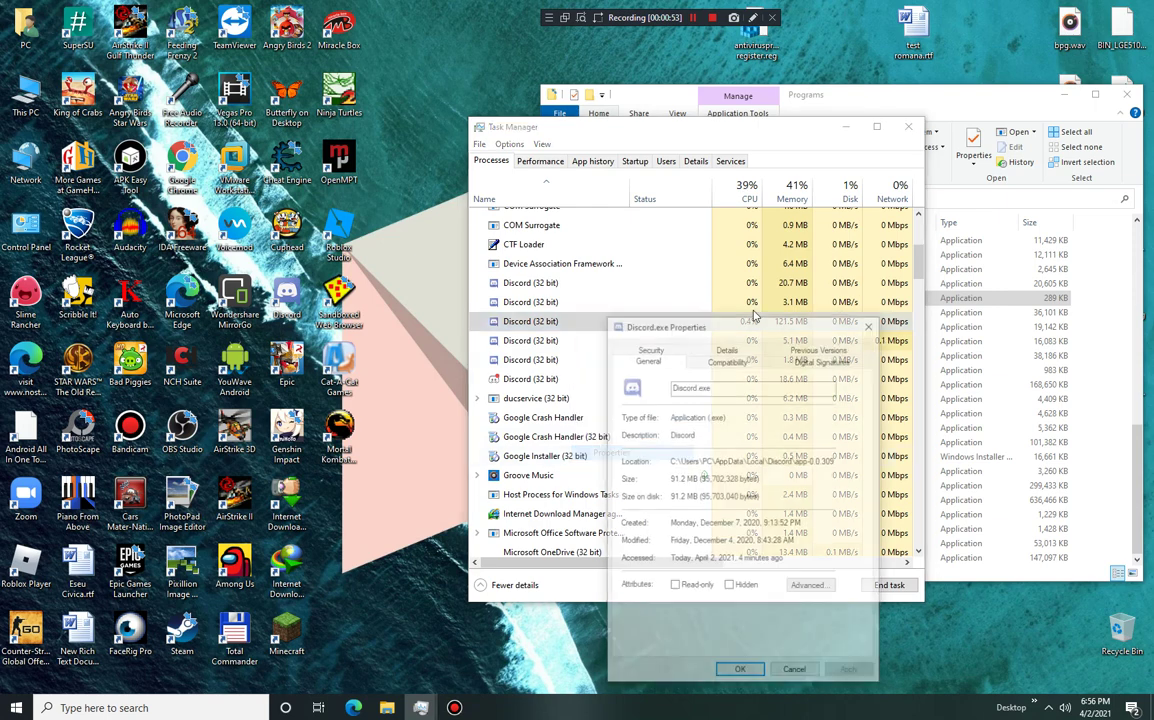
left_click(872, 321)
scroll(729, 366, "up", 5)
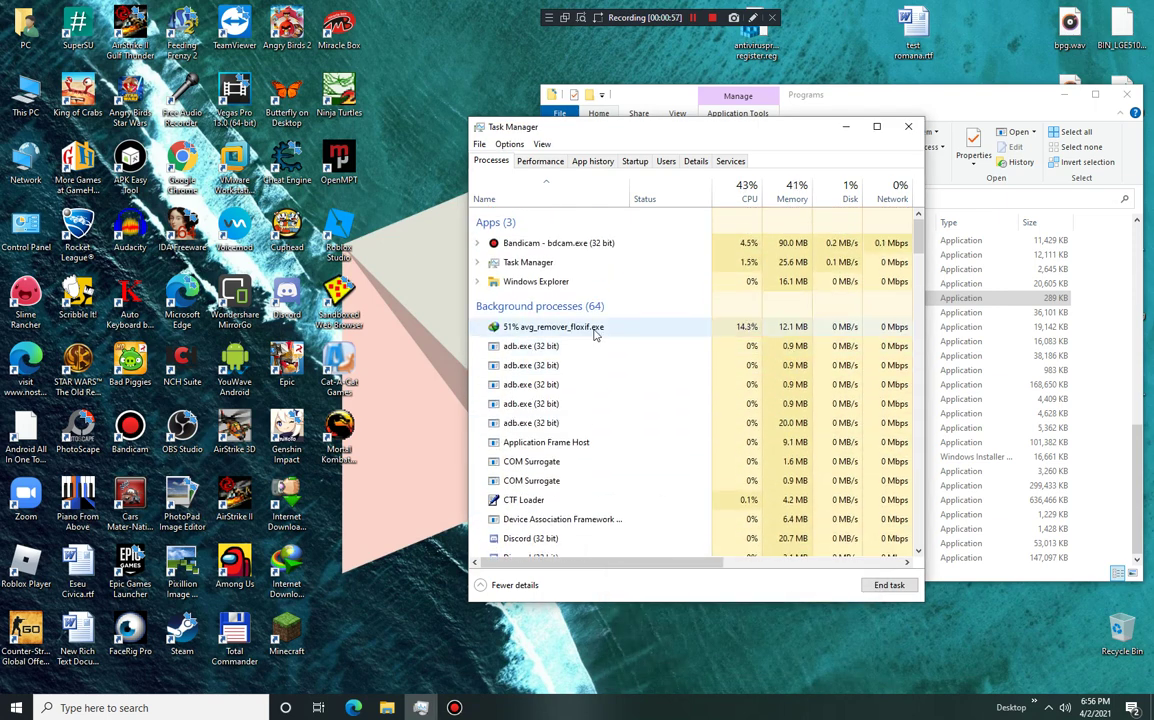
scroll(593, 388, "down", 1)
scroll(593, 388, "down", 3)
scroll(593, 388, "down", 3)
scroll(620, 350, "down", 2)
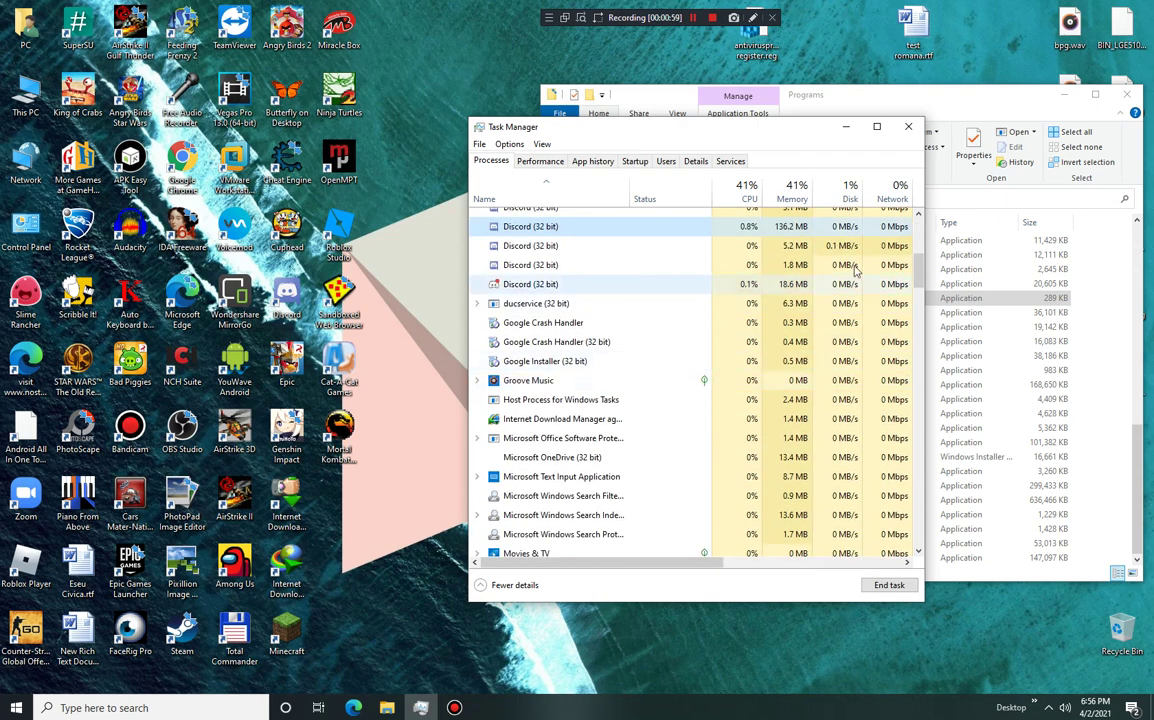
left_click(908, 127)
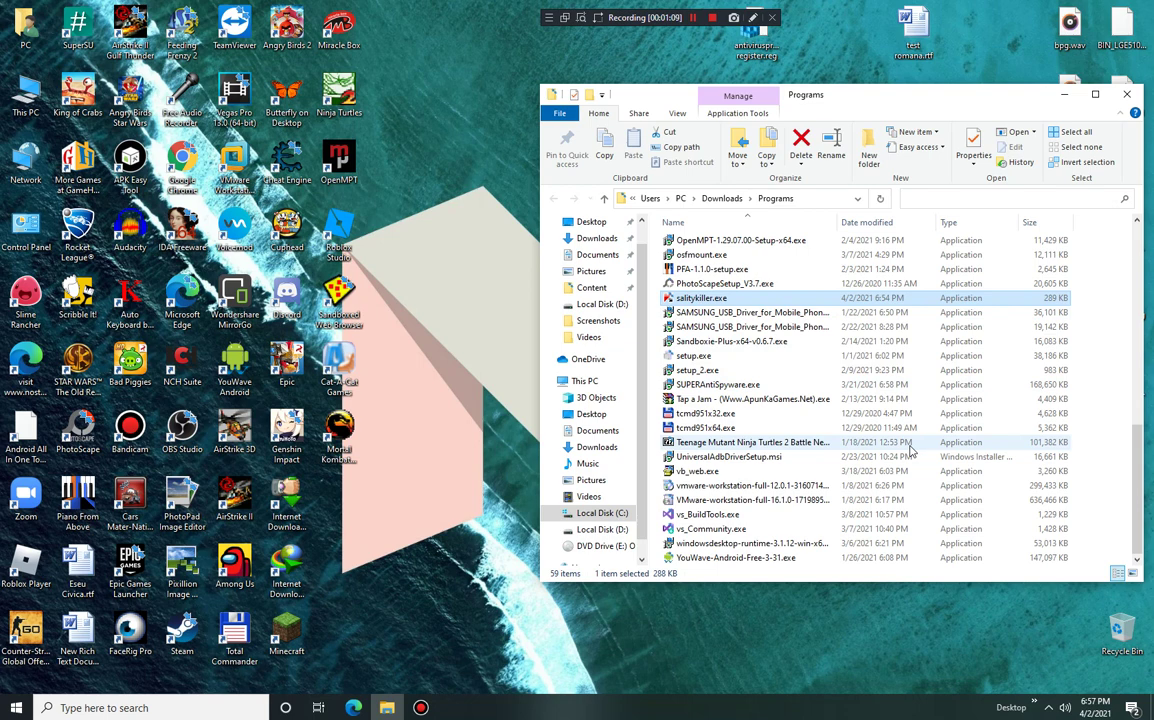
scroll(911, 449, "up", 4)
scroll(911, 449, "up", 3)
scroll(911, 449, "up", 2)
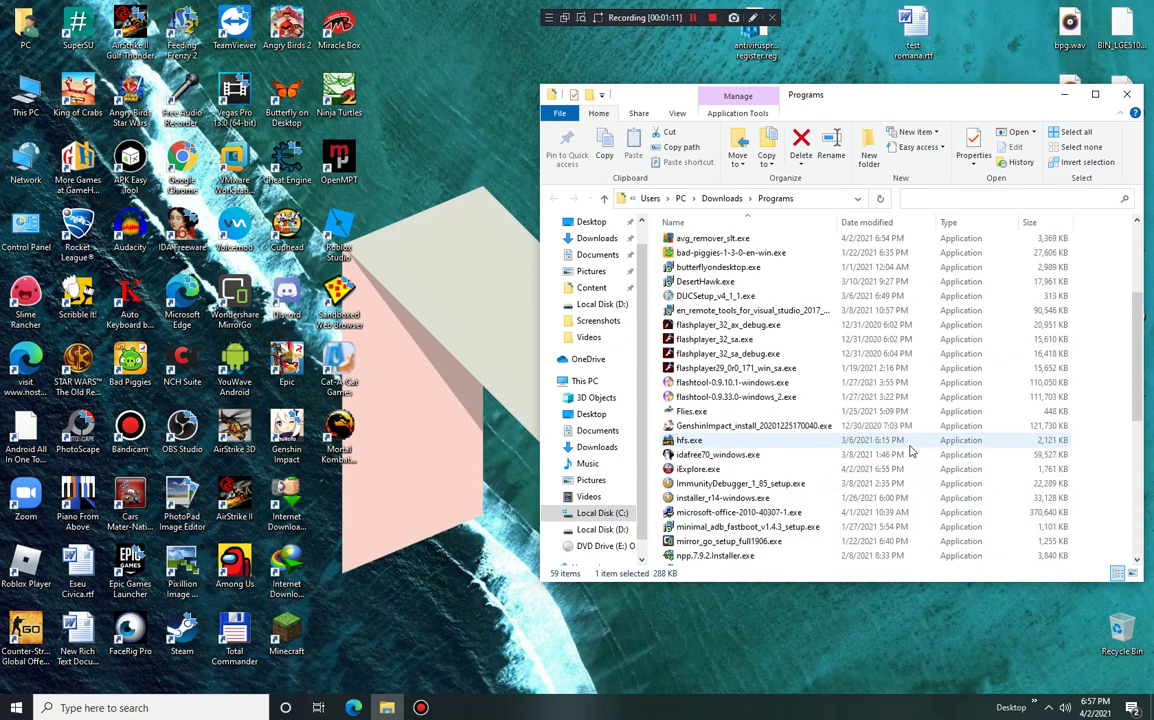
scroll(760, 400, "down", 5)
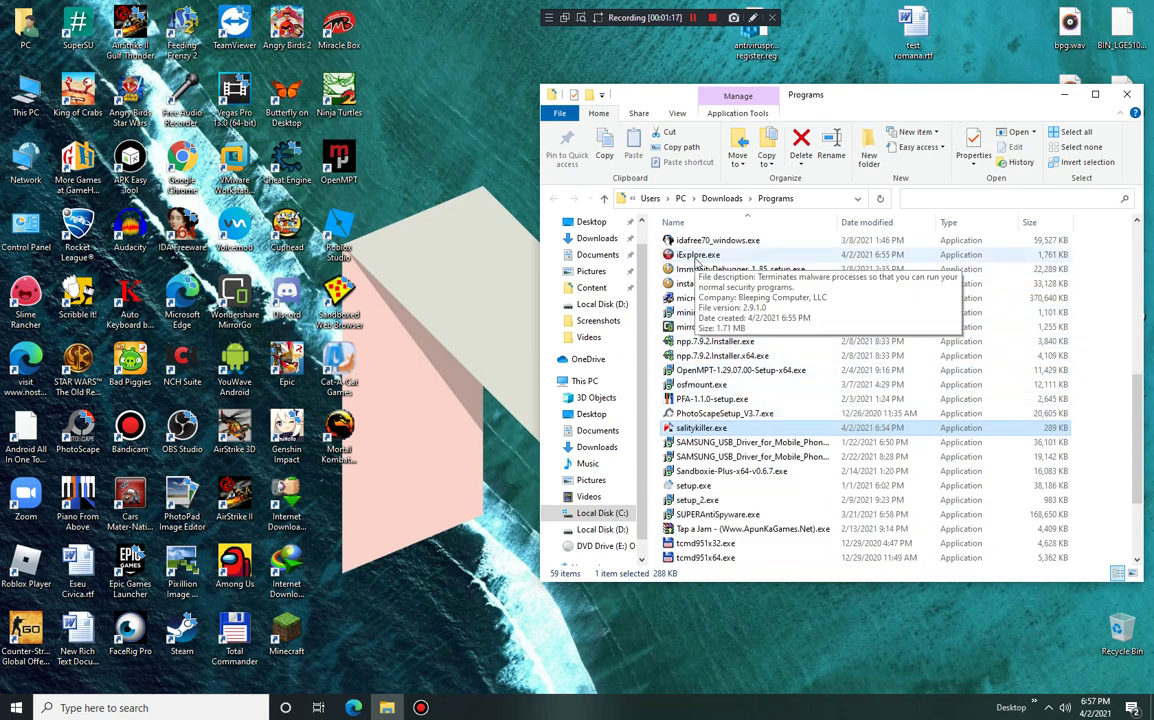
Run Rkill as iExplore.exe, copy the wingwfsci.exe output line, and dismiss Rkill Finished
double_click(690, 255)
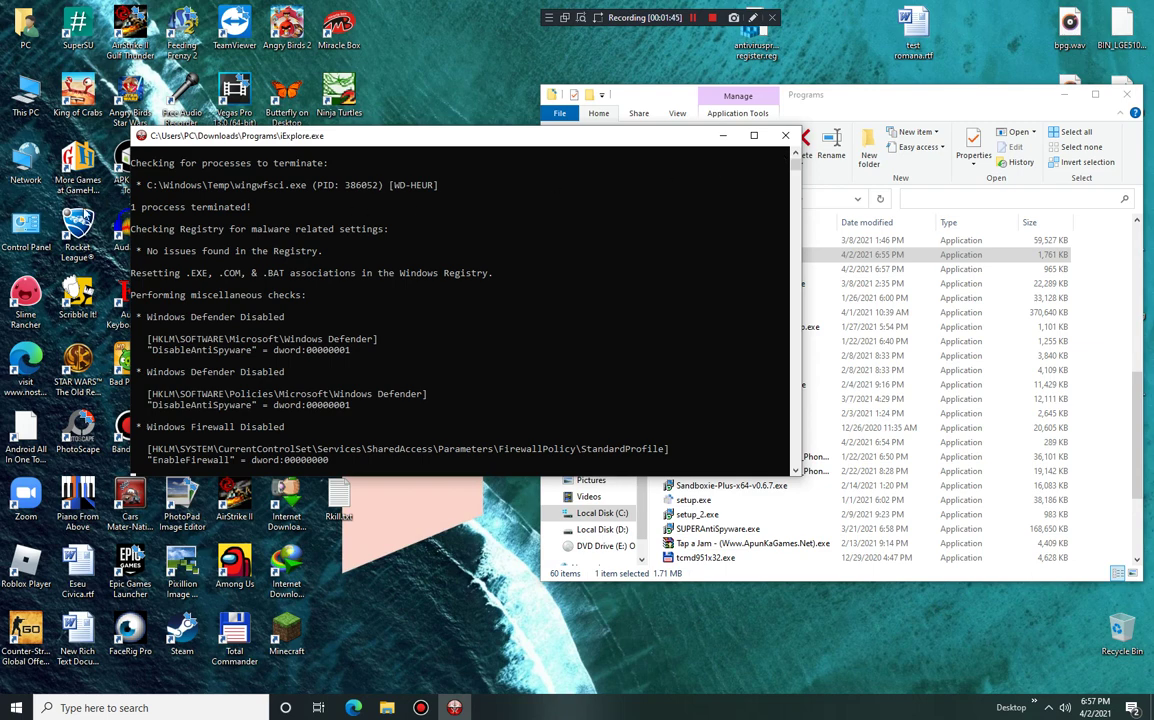
left_click_drag(240, 185, 300, 186)
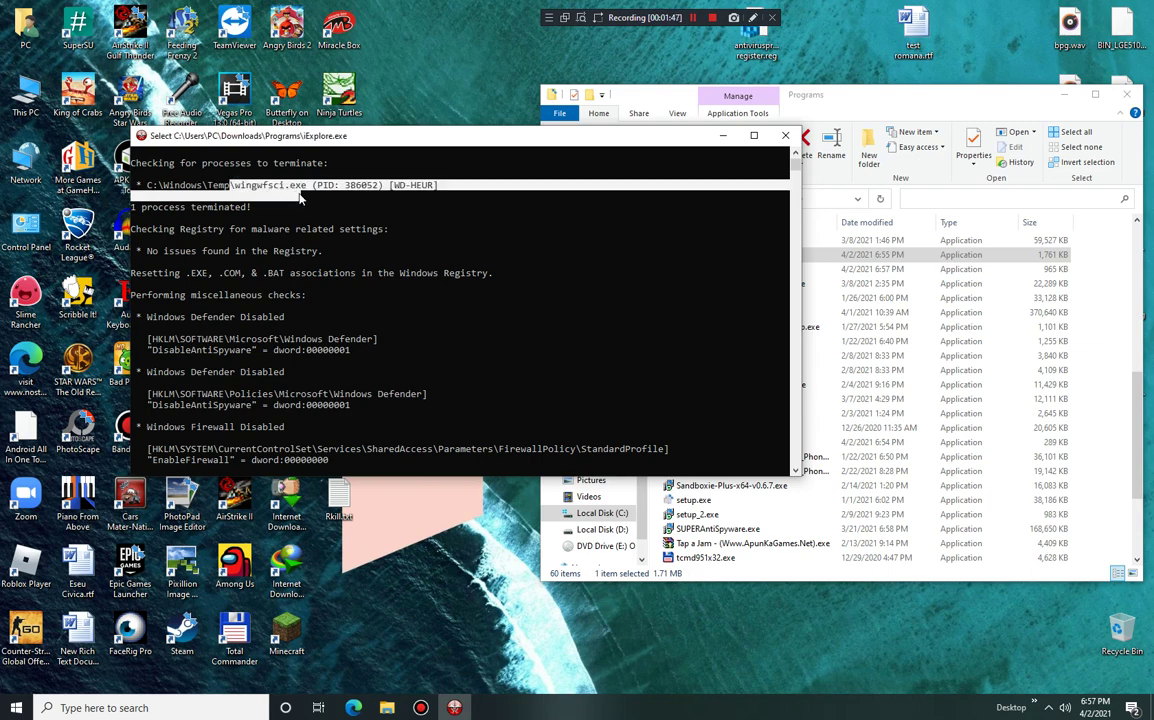
right_click(320, 230)
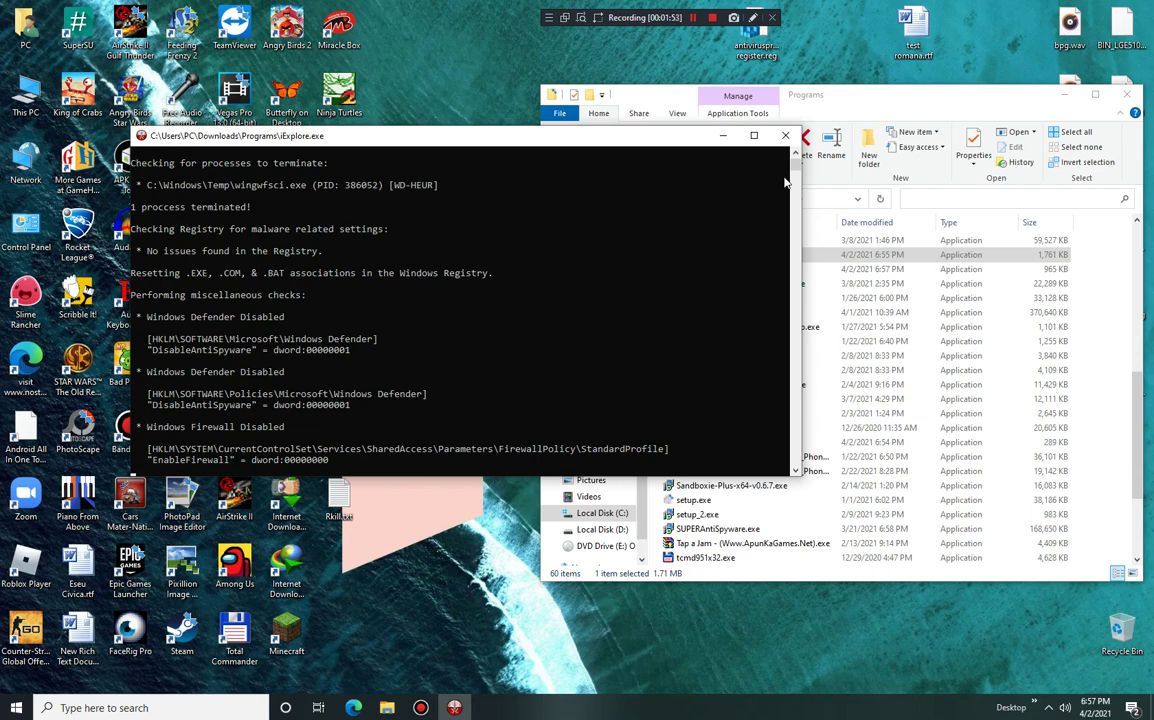
left_click(740, 100)
scroll(838, 295, "up", 3)
scroll(838, 295, "up", 5)
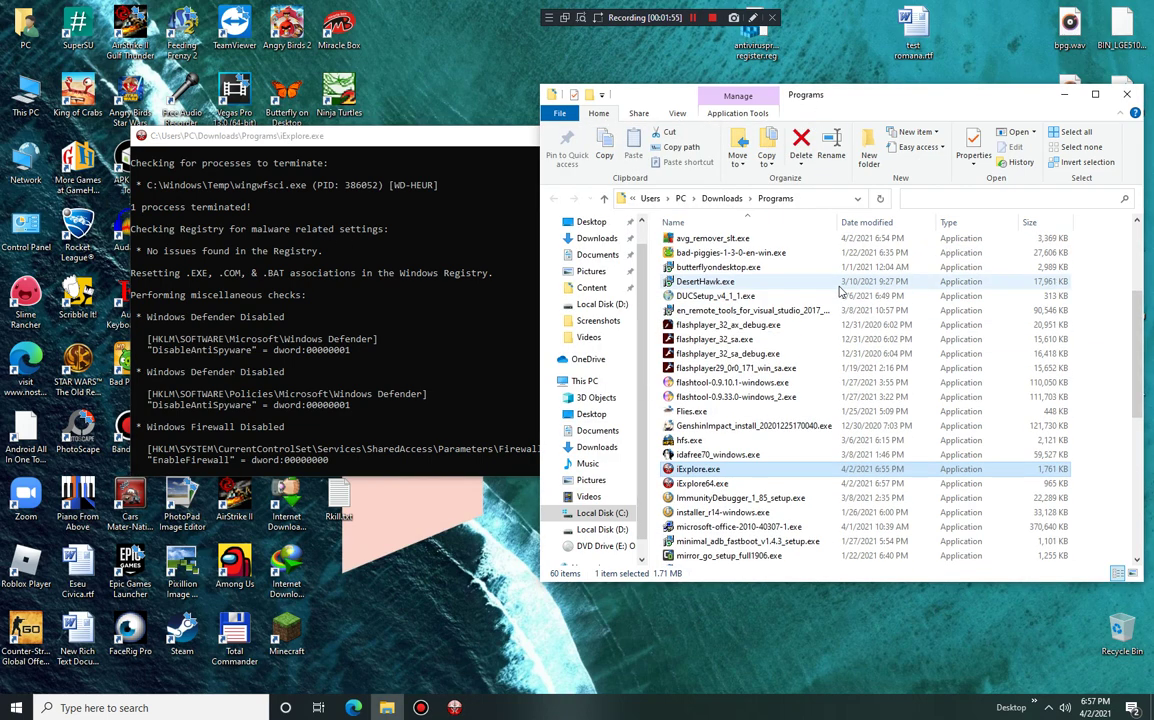
scroll(858, 395, "down", 2)
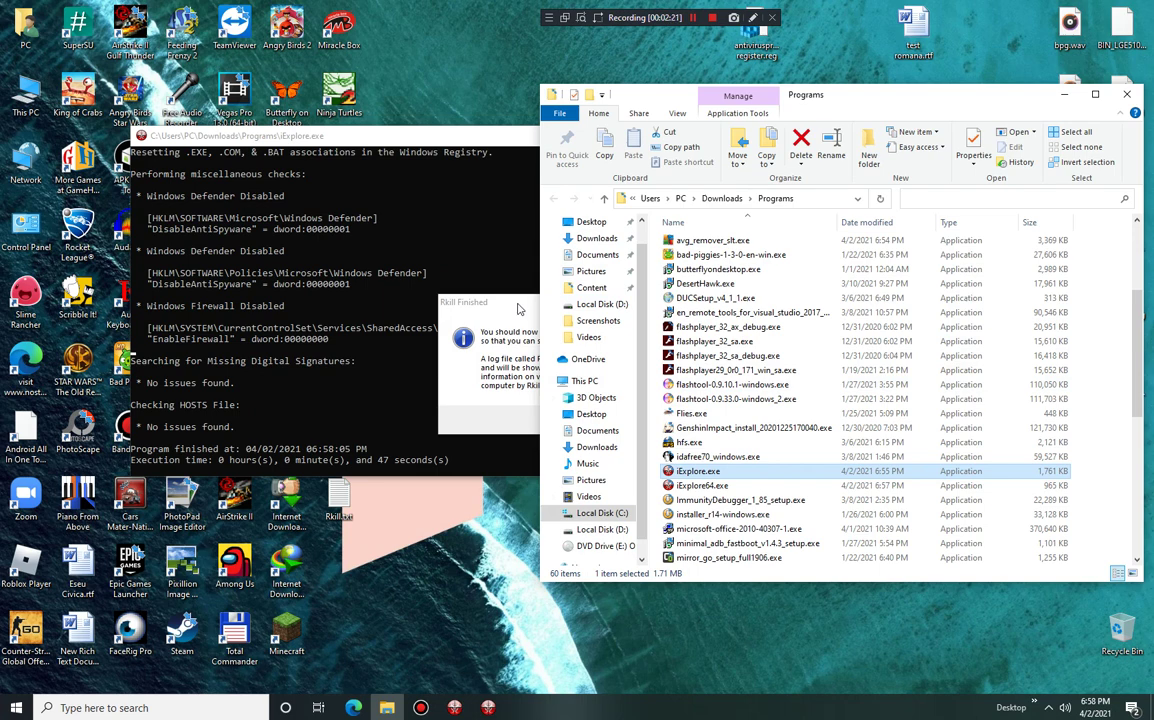
left_click(520, 305)
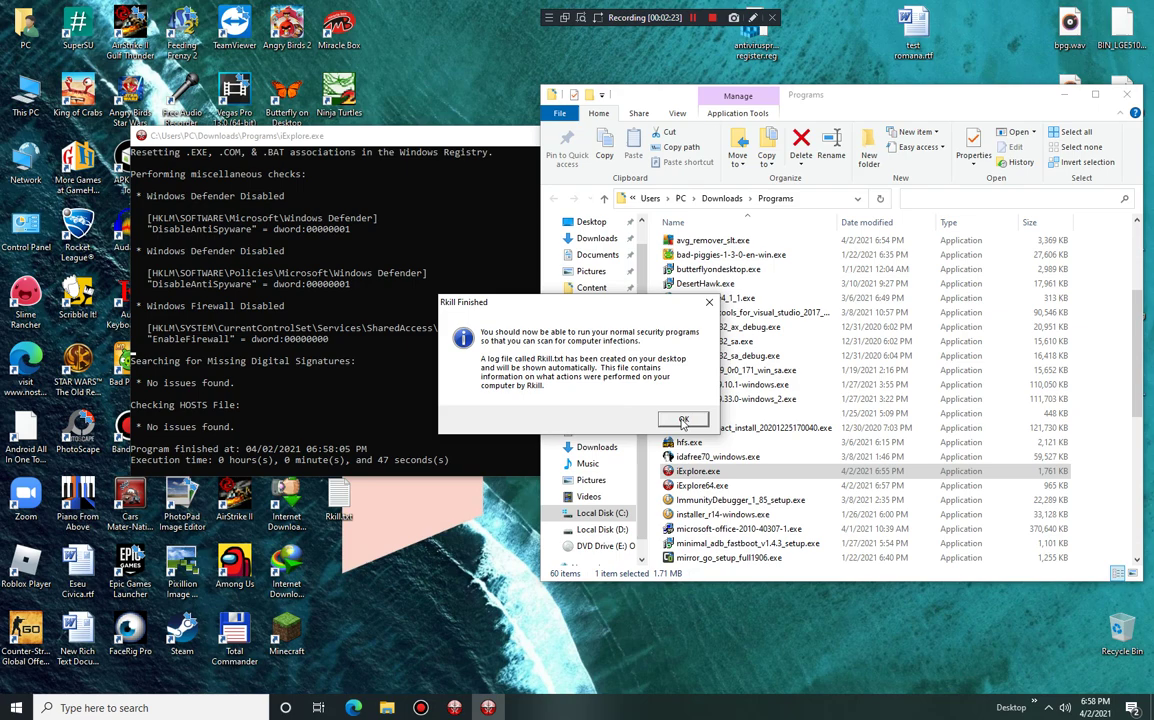
left_click(615, 381)
Close the Rkill log, launch salitykiller.exe, and reposition its scanning console window
key("alt+F4")
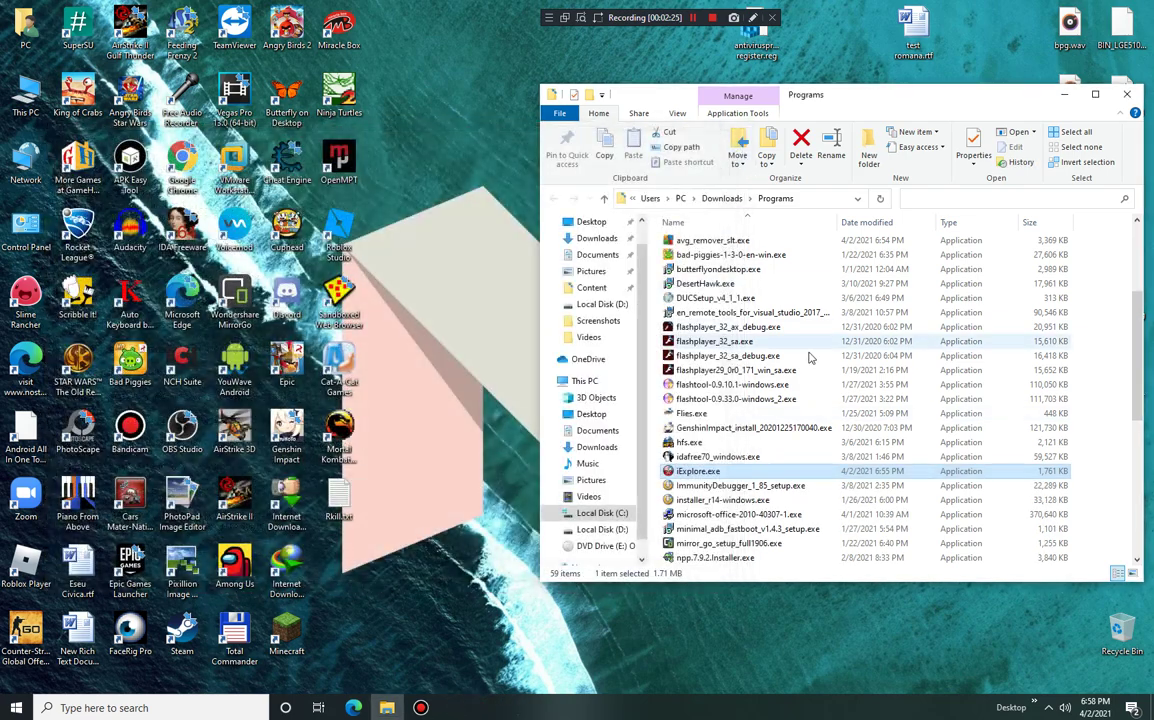
scroll(750, 350, "down", 5)
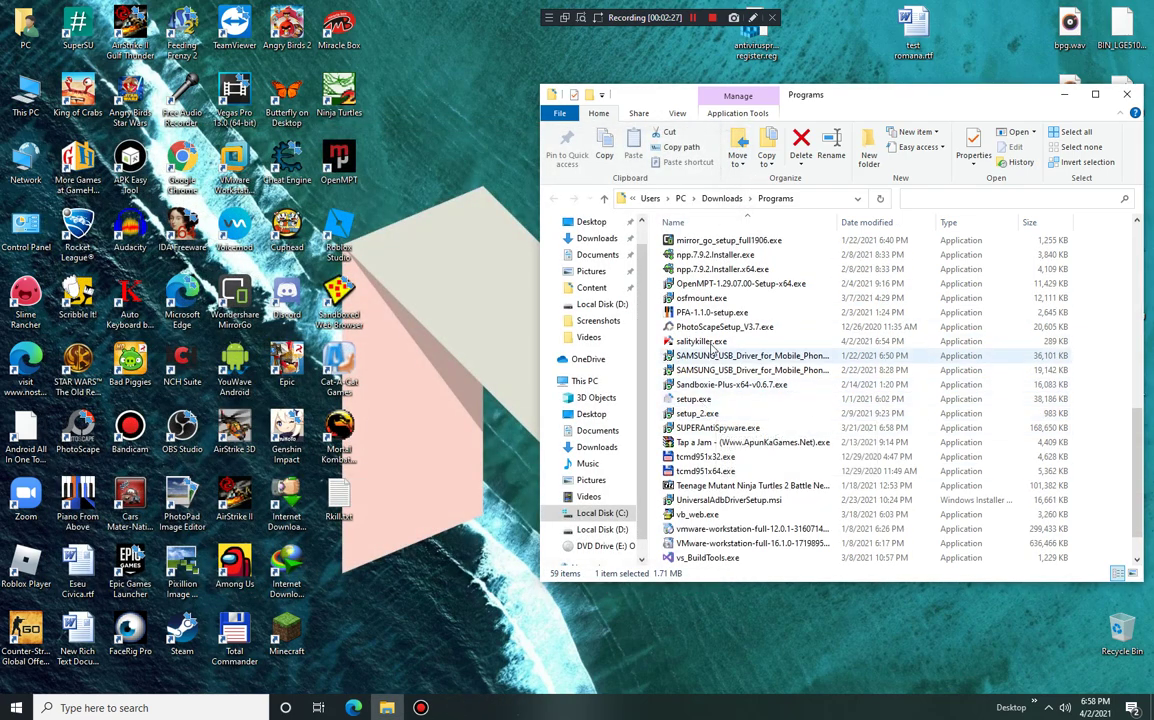
double_click(700, 341)
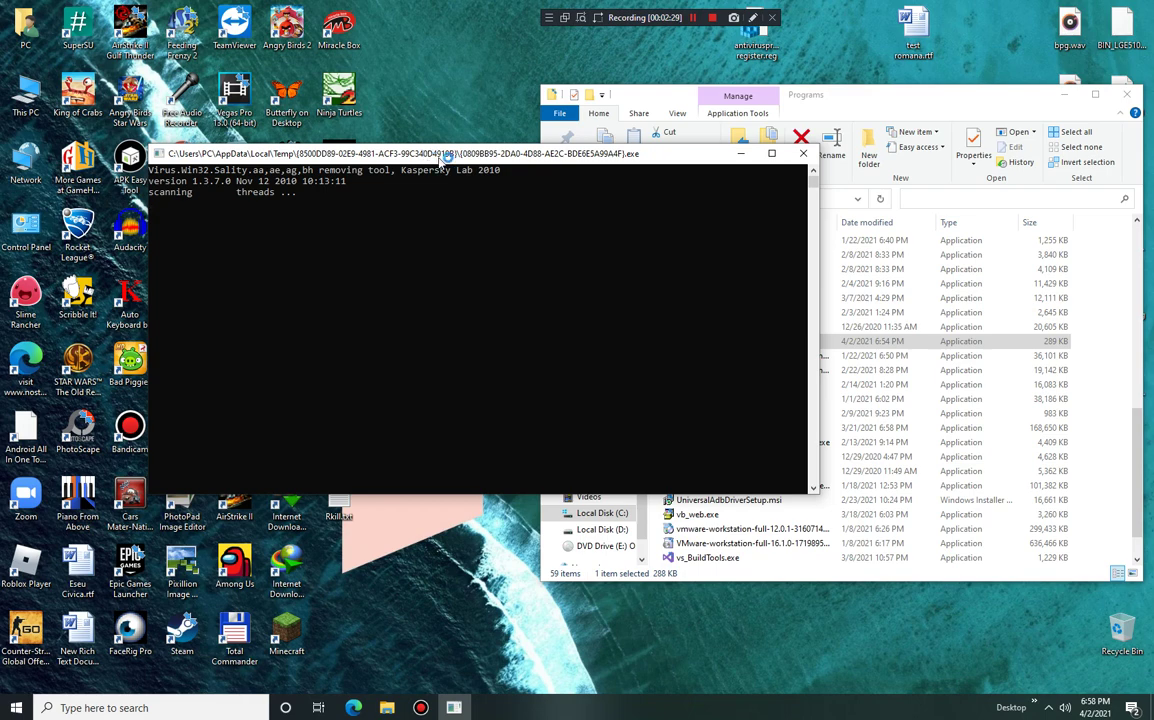
left_click_drag(440, 158, 300, 113)
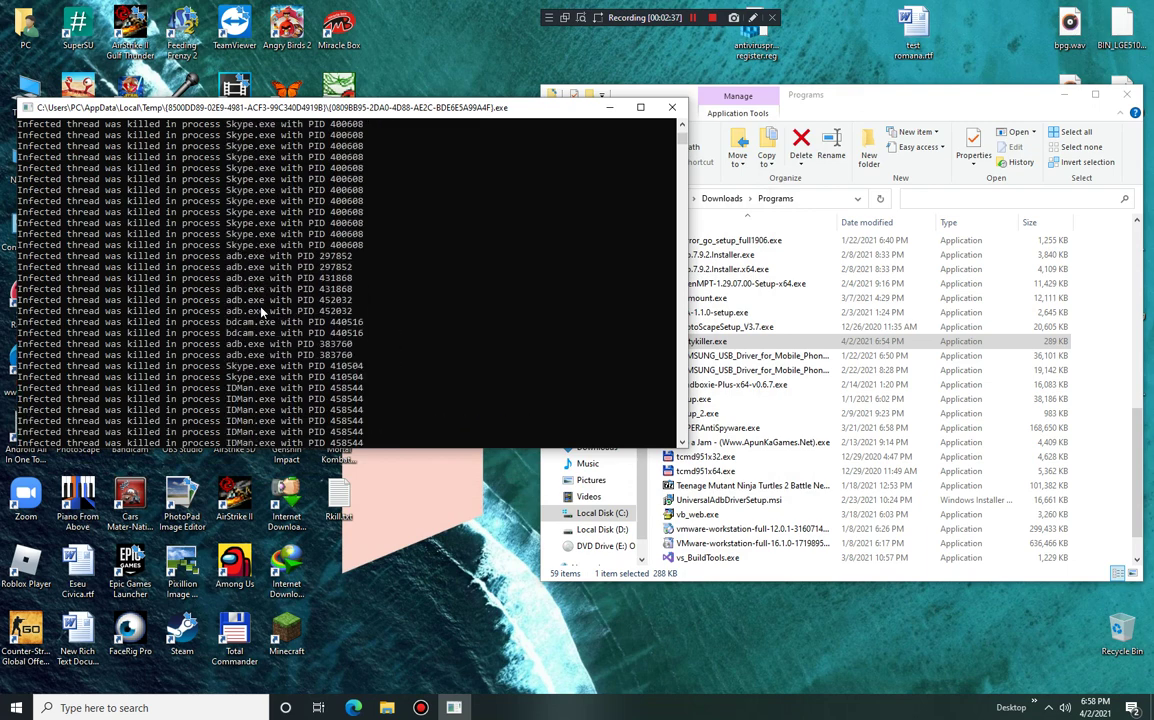
left_click(1043, 708)
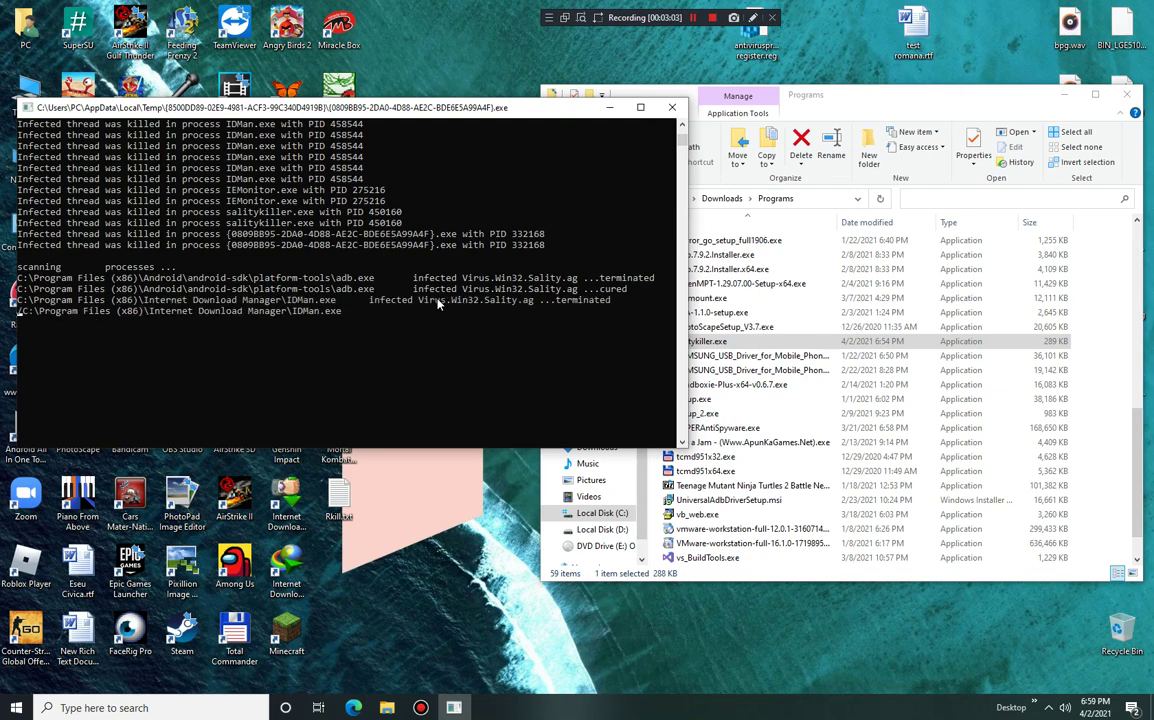
left_click_drag(260, 107, 486, 127)
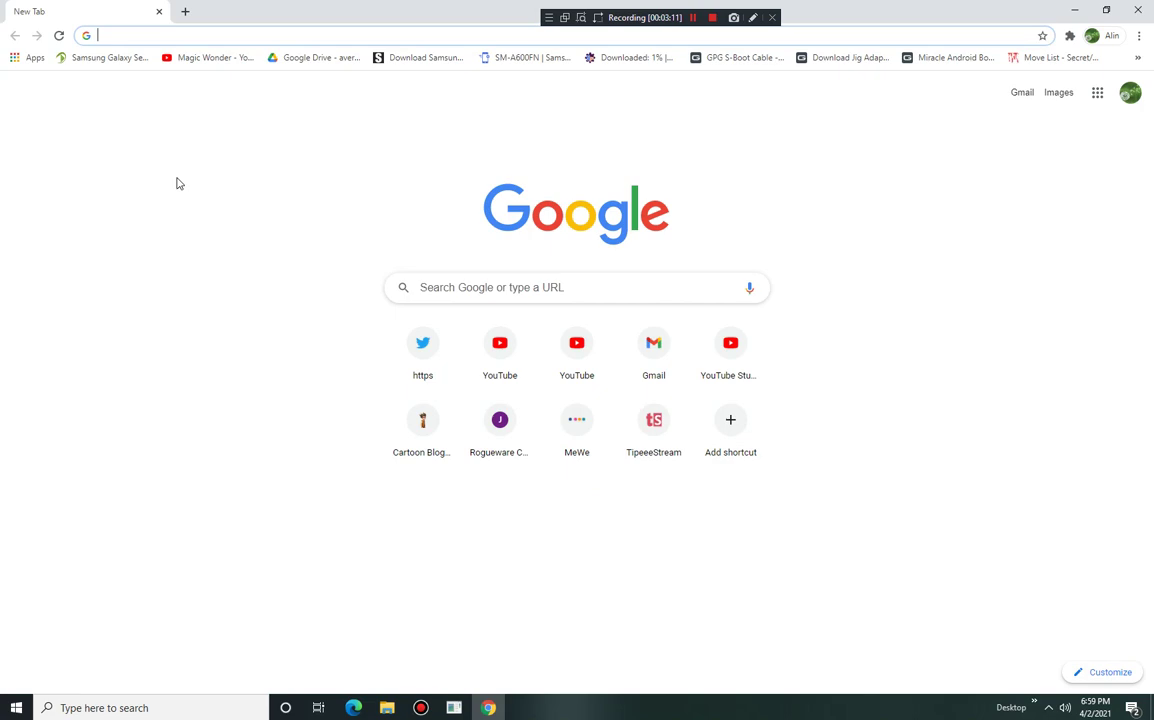
right_click(557, 707)
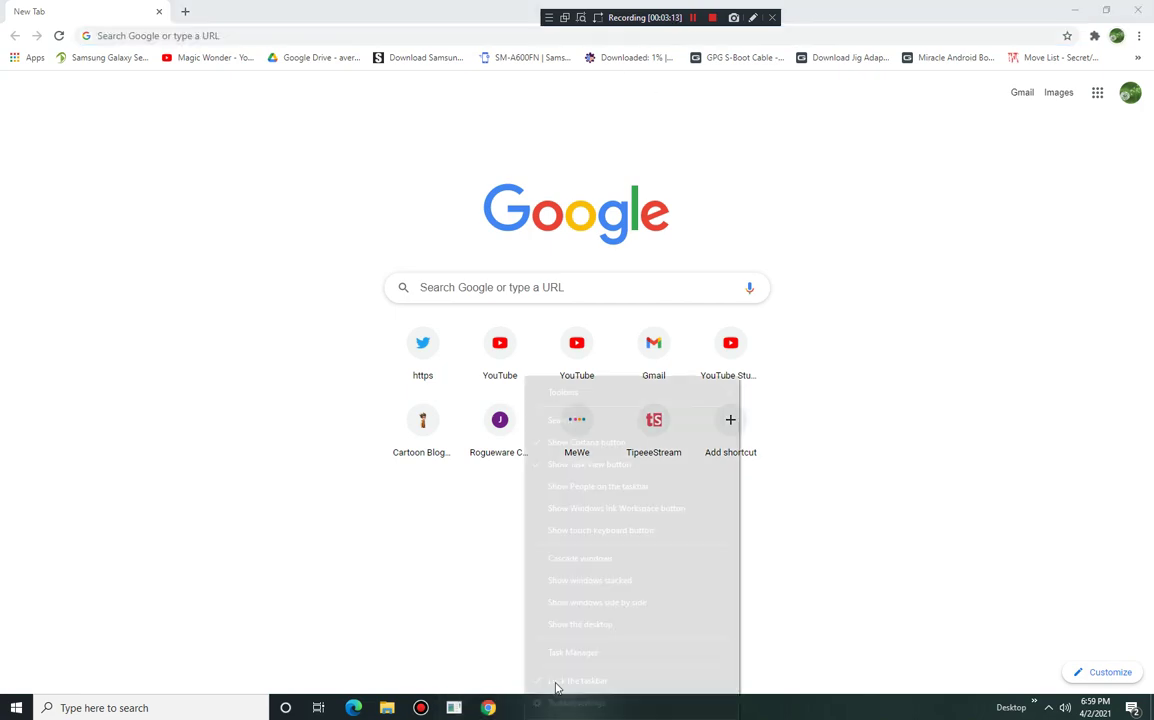
left_click(574, 652)
scroll(607, 422, "down", 5)
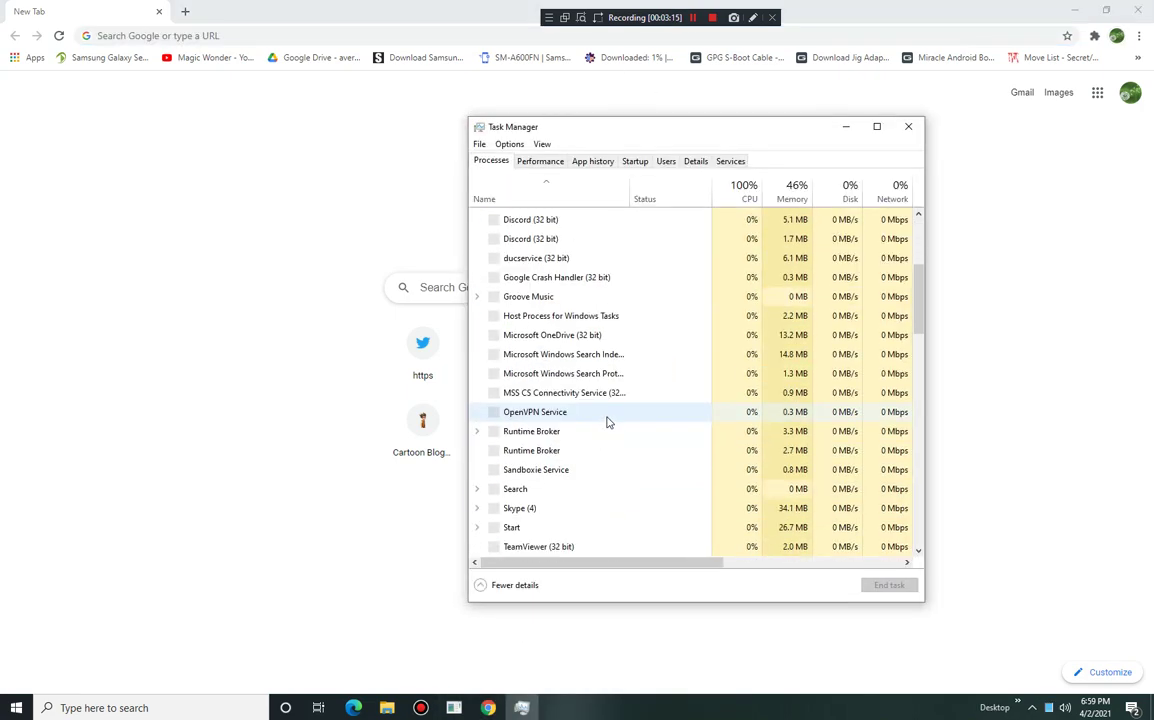
scroll(607, 422, "down", 3)
scroll(607, 422, "down", 4)
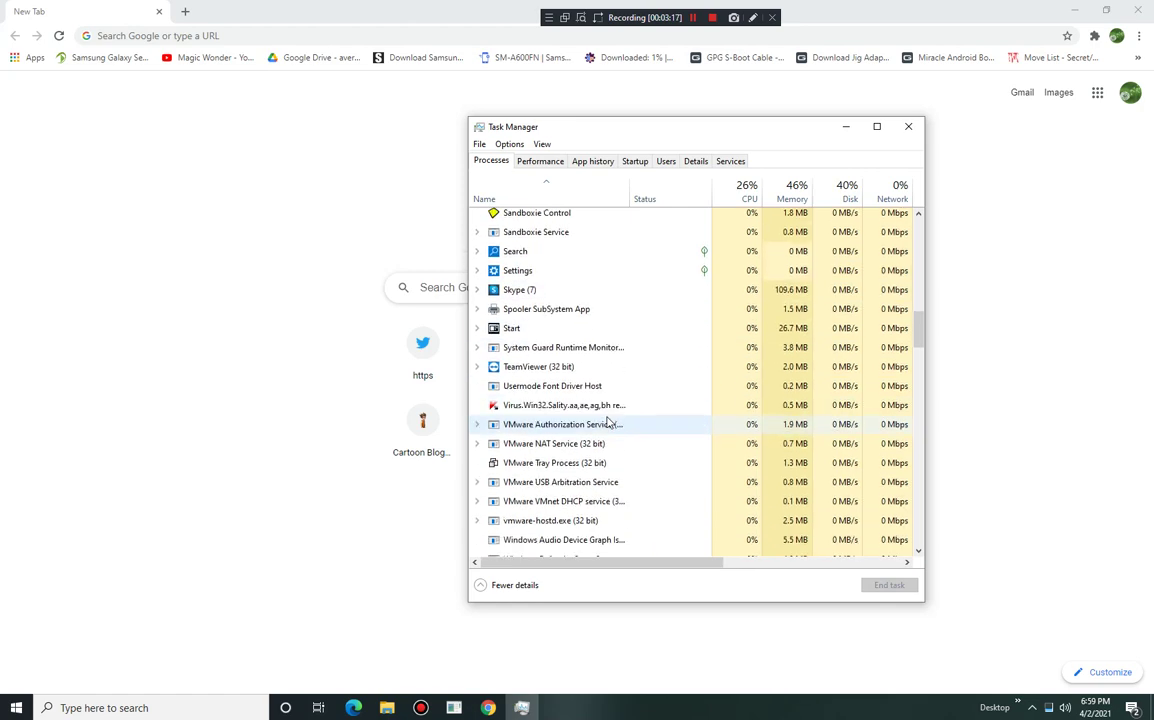
scroll(607, 422, "down", 5)
scroll(607, 422, "down", 4)
scroll(607, 422, "up", 4)
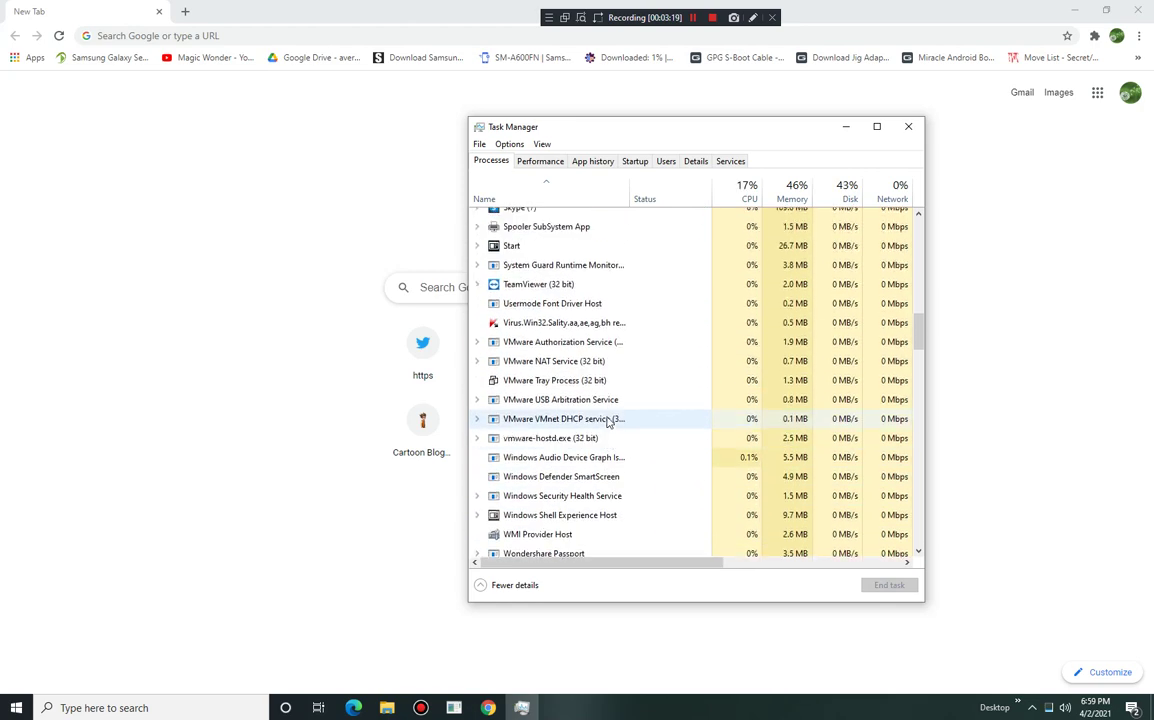
scroll(607, 422, "down", 3)
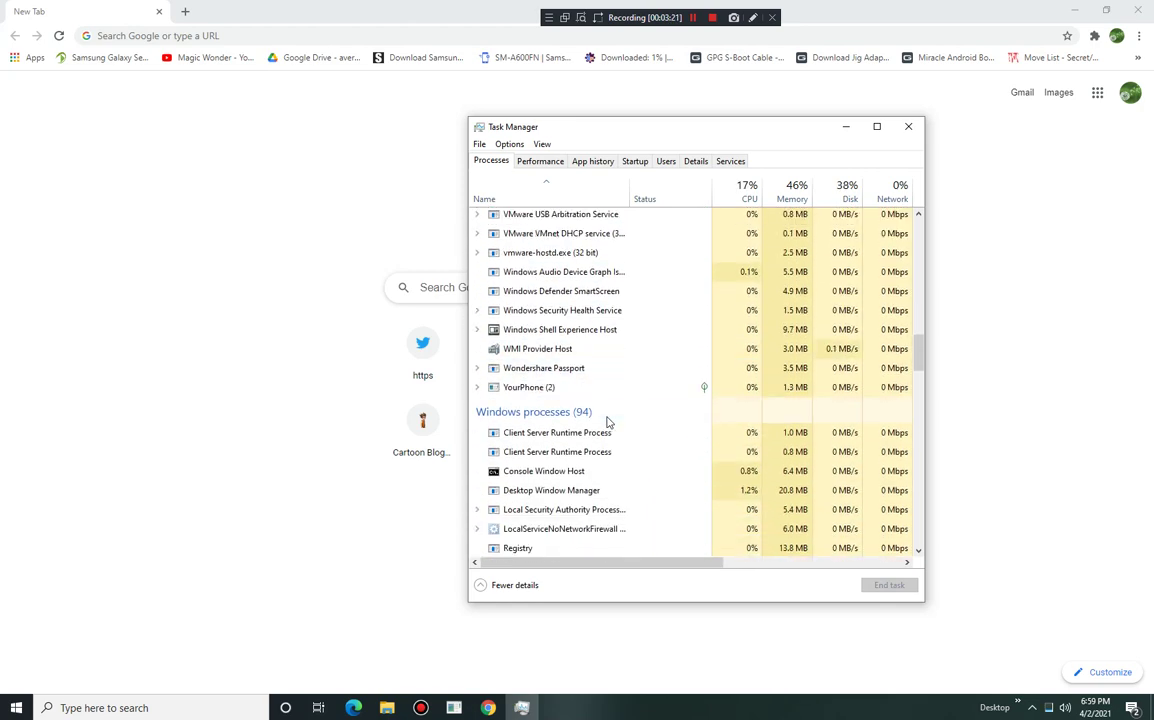
scroll(607, 422, "up", 3)
scroll(607, 422, "up", 3)
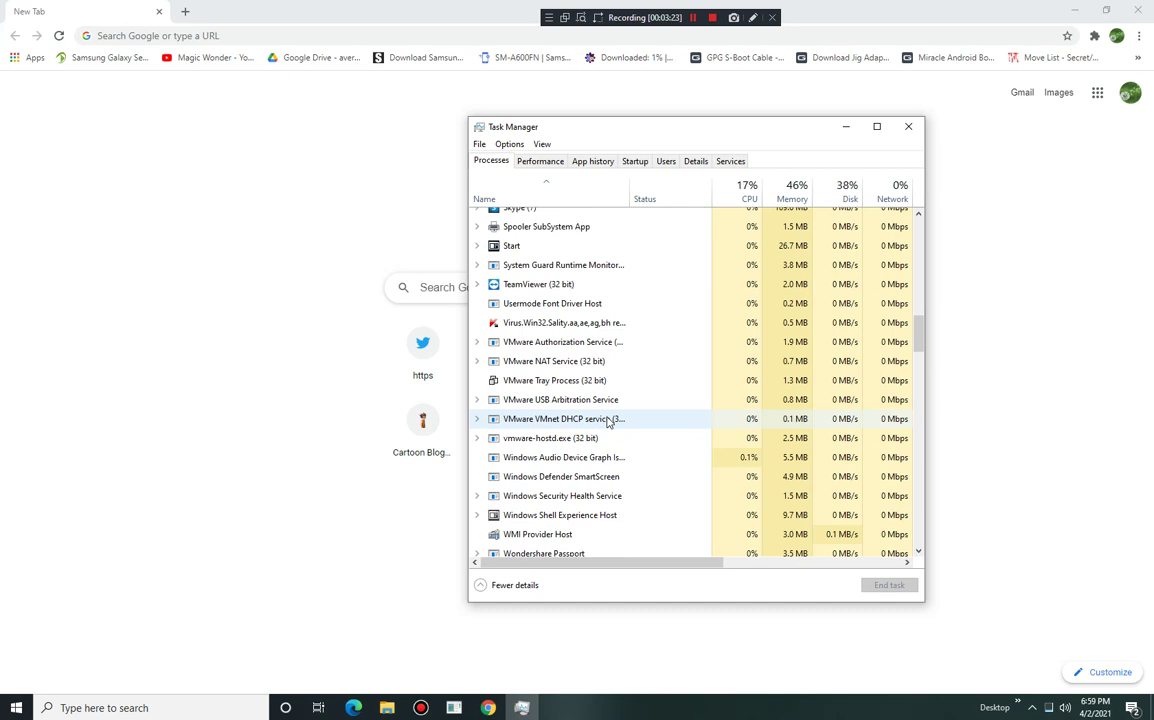
scroll(607, 422, "down", 1)
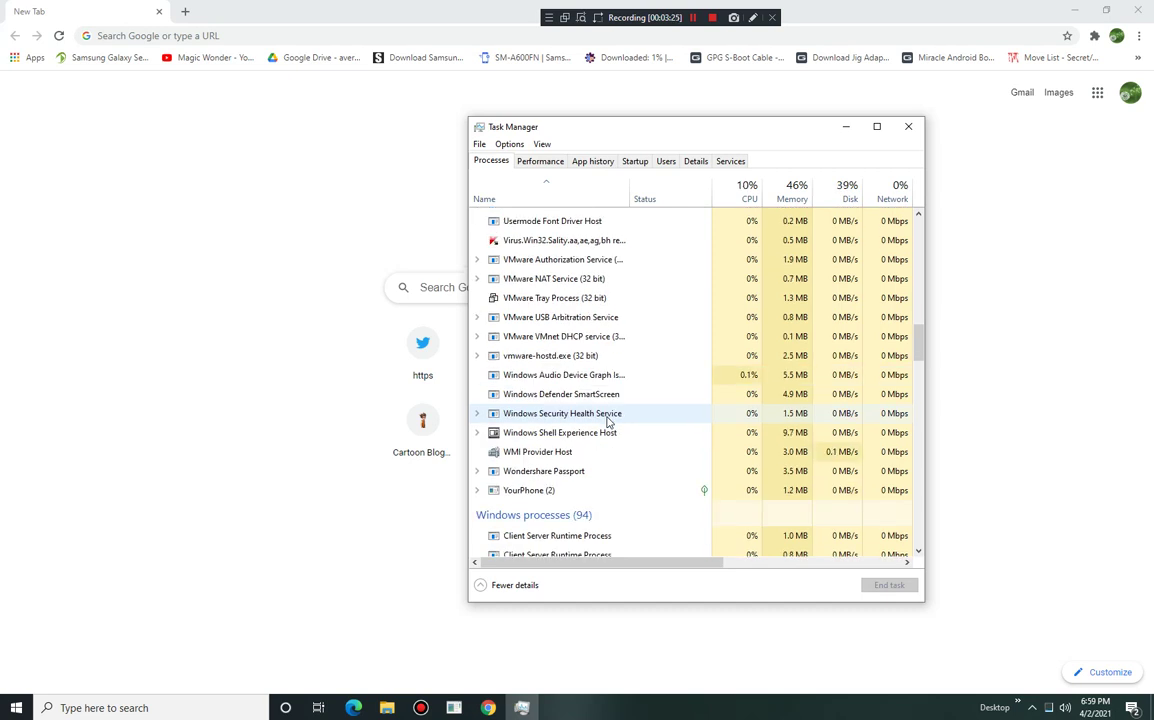
scroll(607, 422, "up", 3)
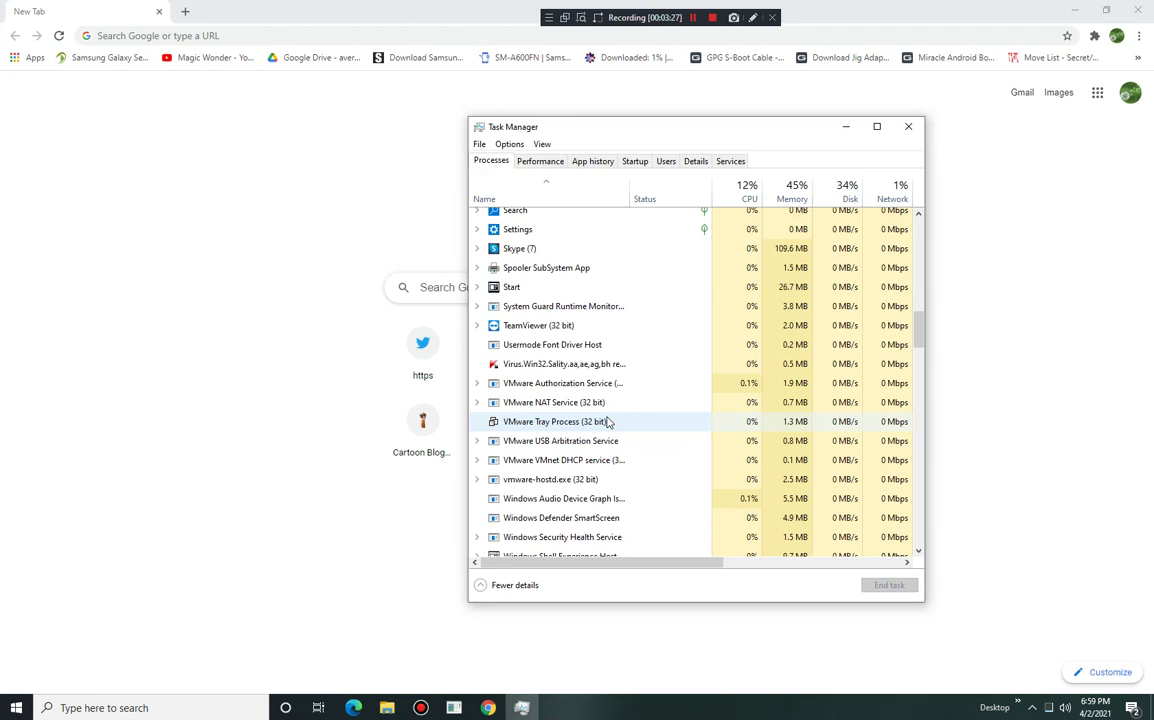
scroll(607, 422, "up", 3)
scroll(607, 422, "up", 3)
scroll(607, 422, "up", 3)
scroll(607, 422, "up", 3)
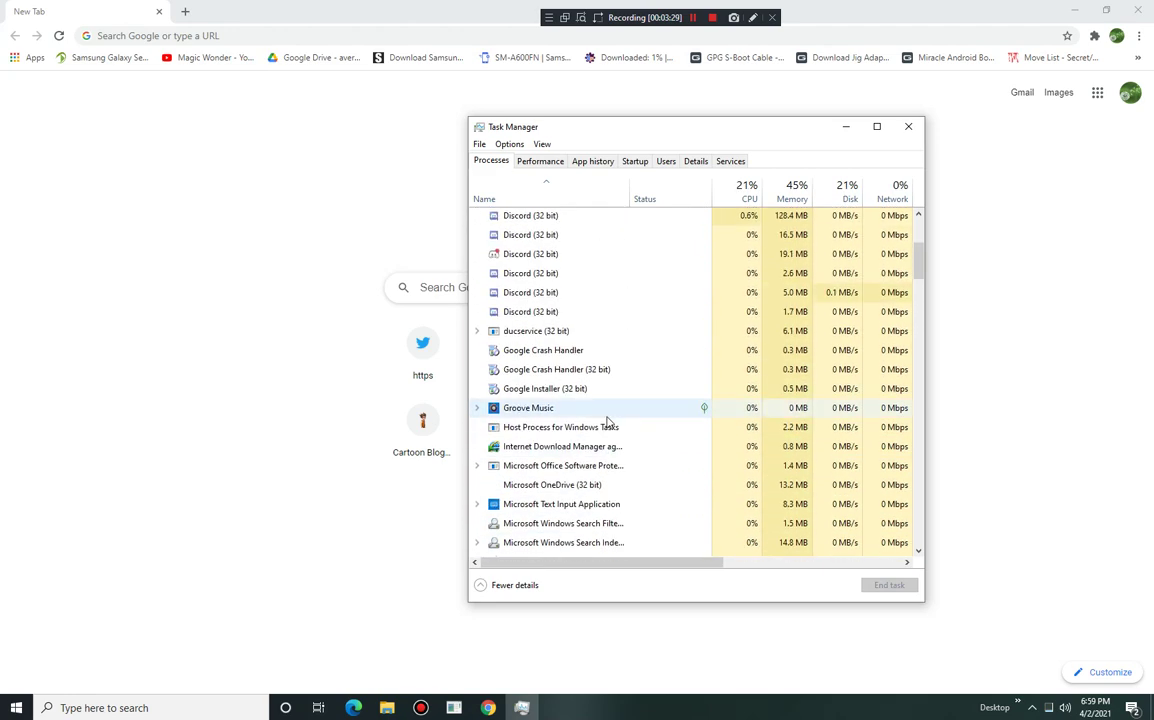
scroll(607, 422, "up", 3)
Check Task Manager, then bring the SalityKiller console forward and move it left
left_click(454, 708)
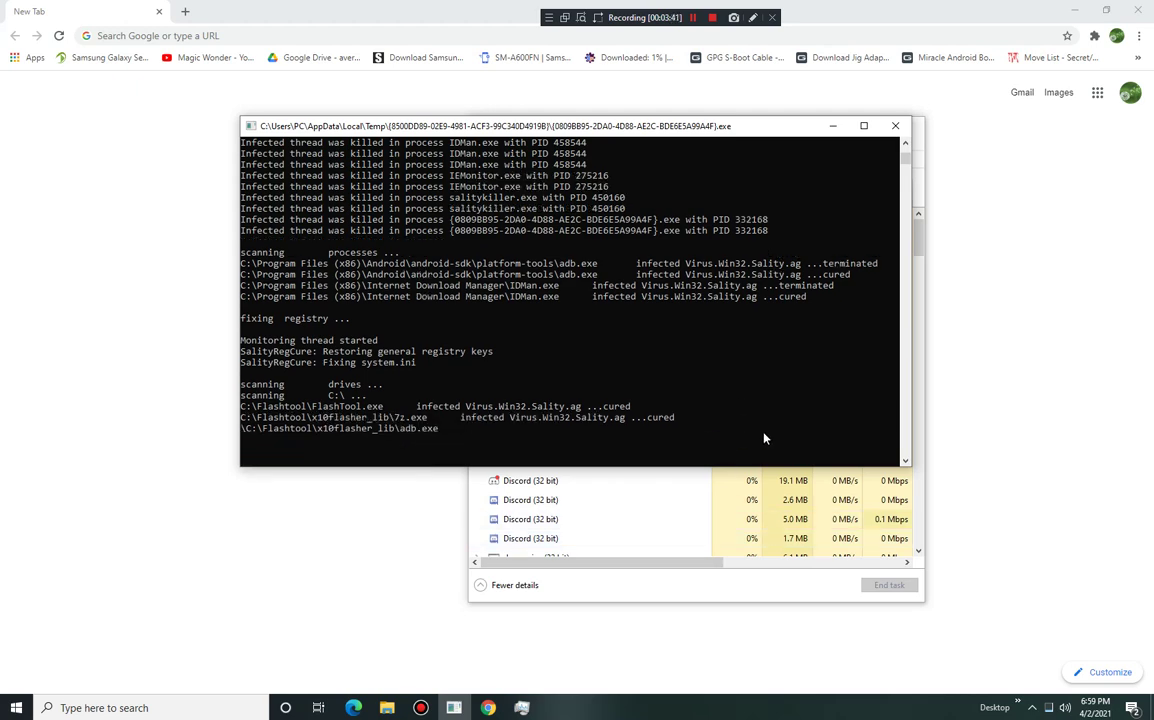
left_click(704, 500)
scroll(690, 490, "down", 3)
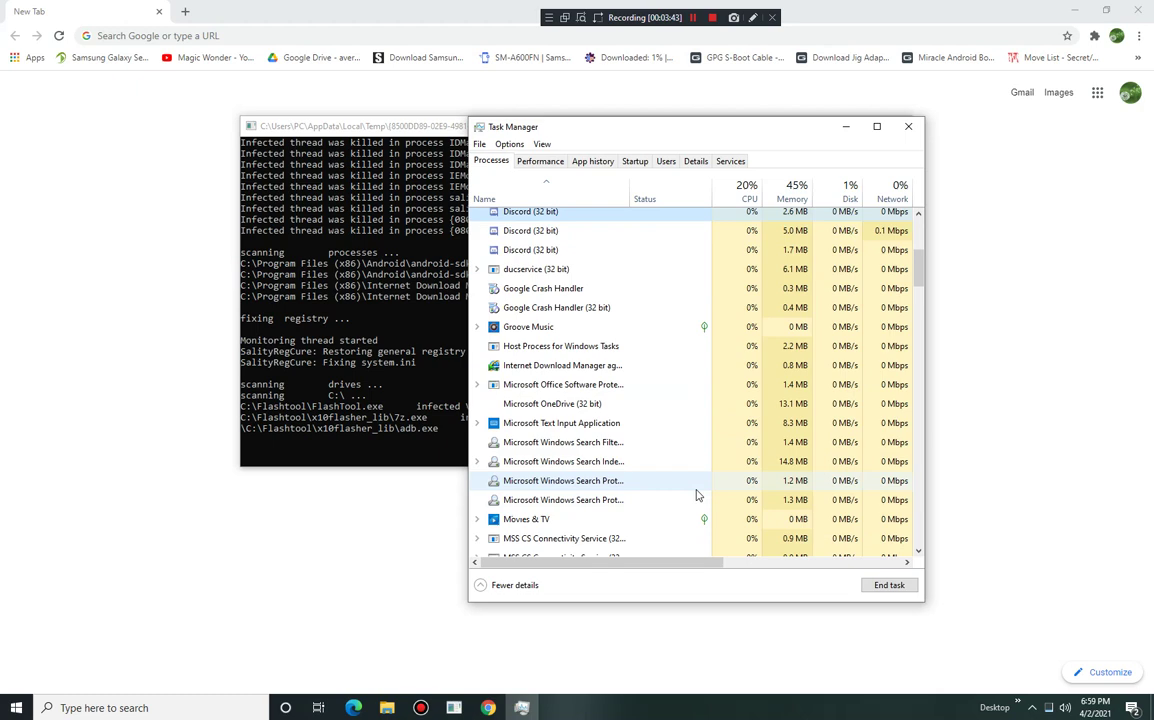
scroll(680, 485, "up", 3)
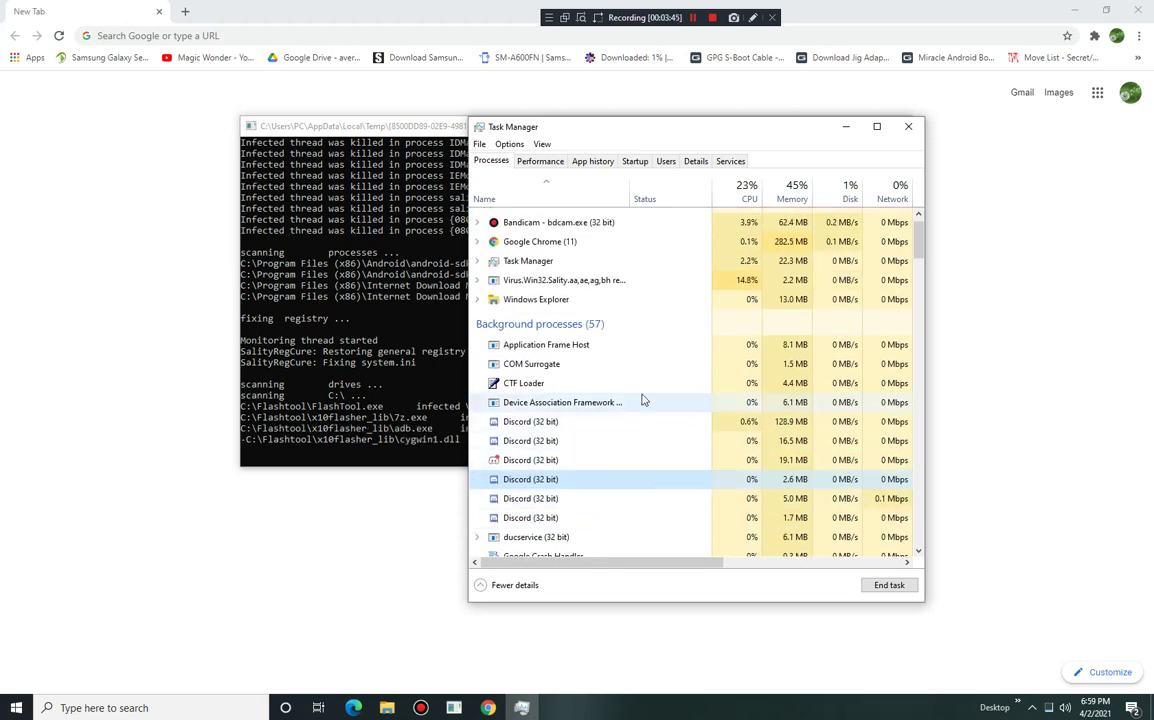
scroll(647, 483, "down", 4)
scroll(645, 440, "down", 2)
scroll(643, 400, "down", 4)
scroll(643, 400, "down", 4)
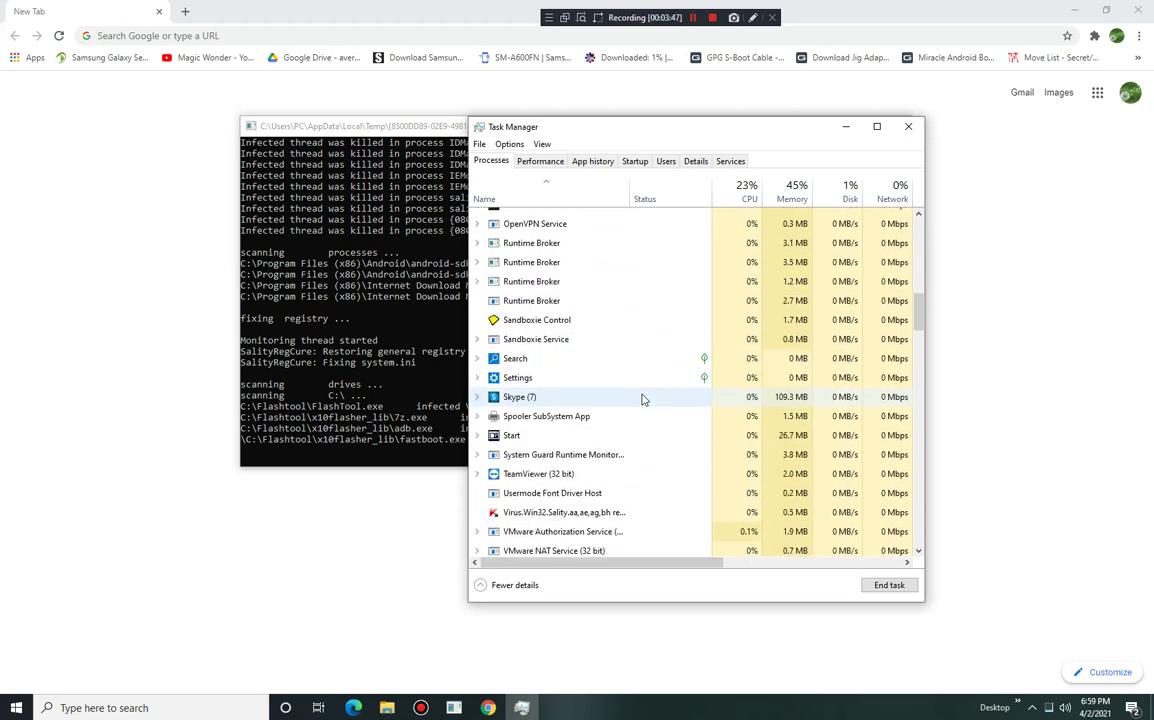
scroll(643, 400, "down", 4)
scroll(643, 400, "down", 3)
scroll(643, 400, "down", 2)
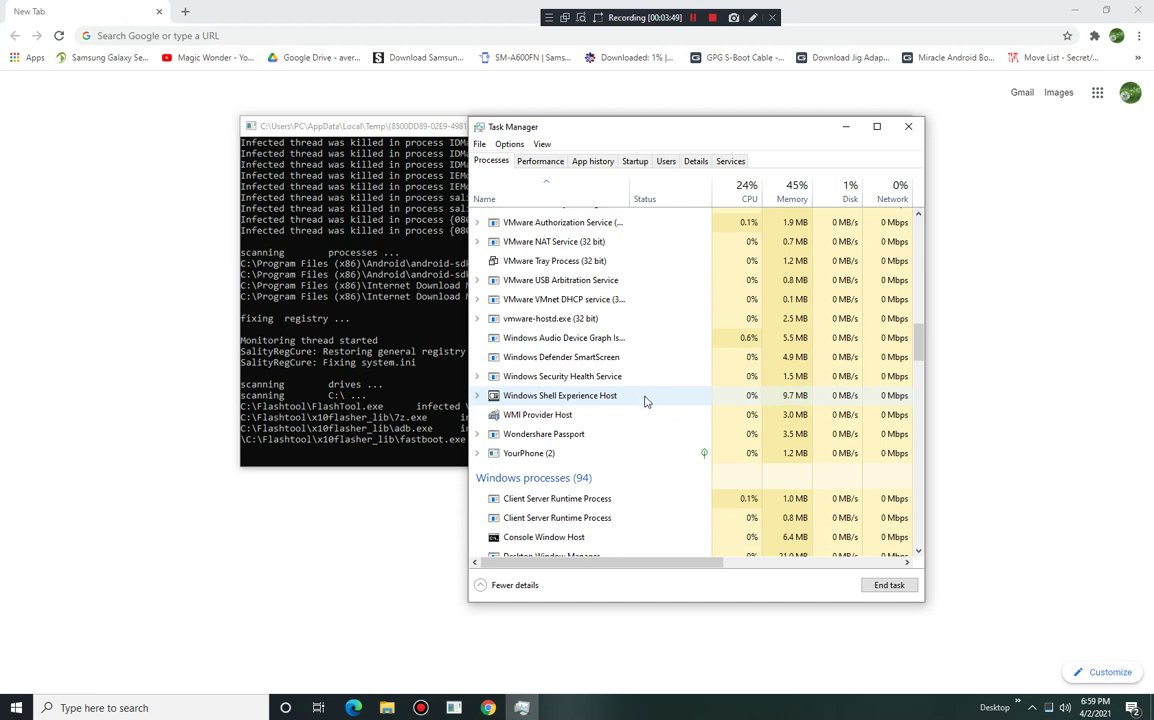
scroll(620, 340, "up", 4)
scroll(614, 330, "up", 4)
left_click(352, 327)
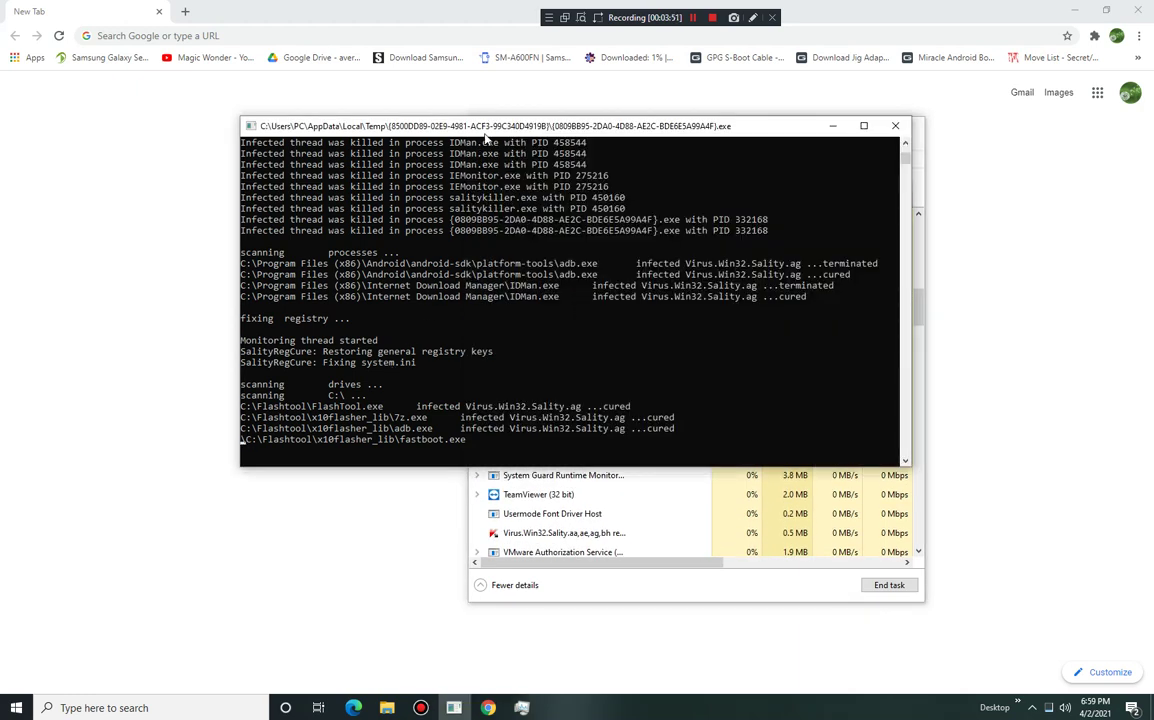
left_click_drag(465, 127, 233, 120)
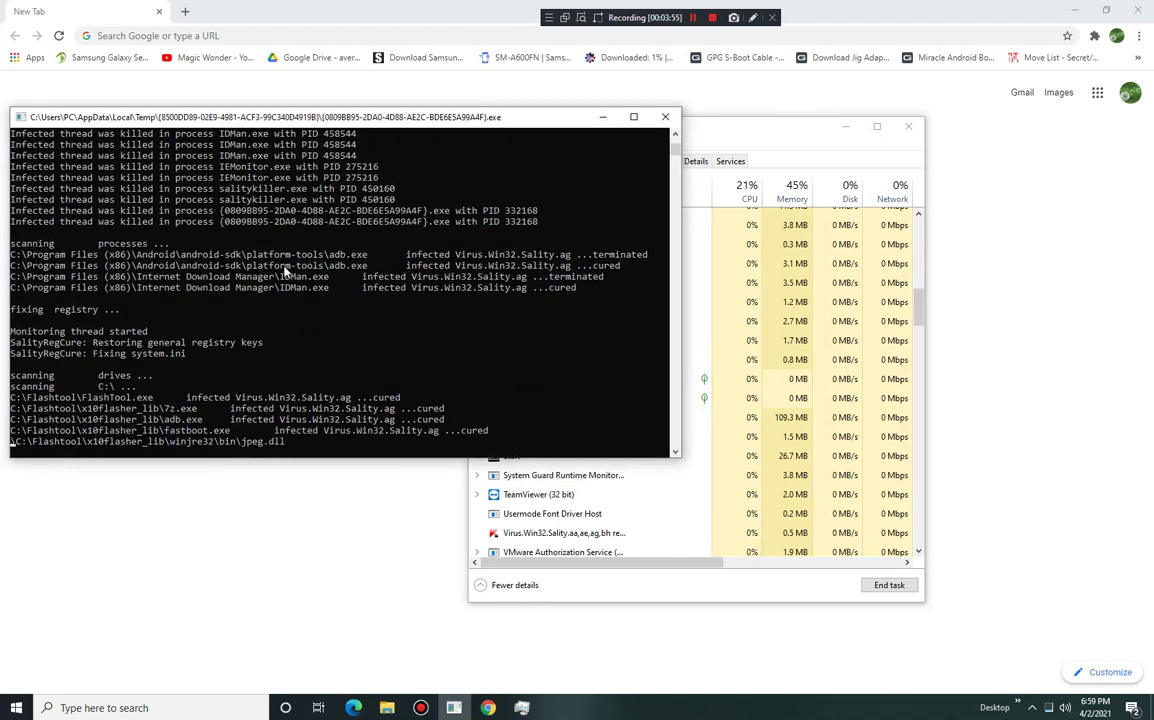
scroll(255, 239, "down", 3)
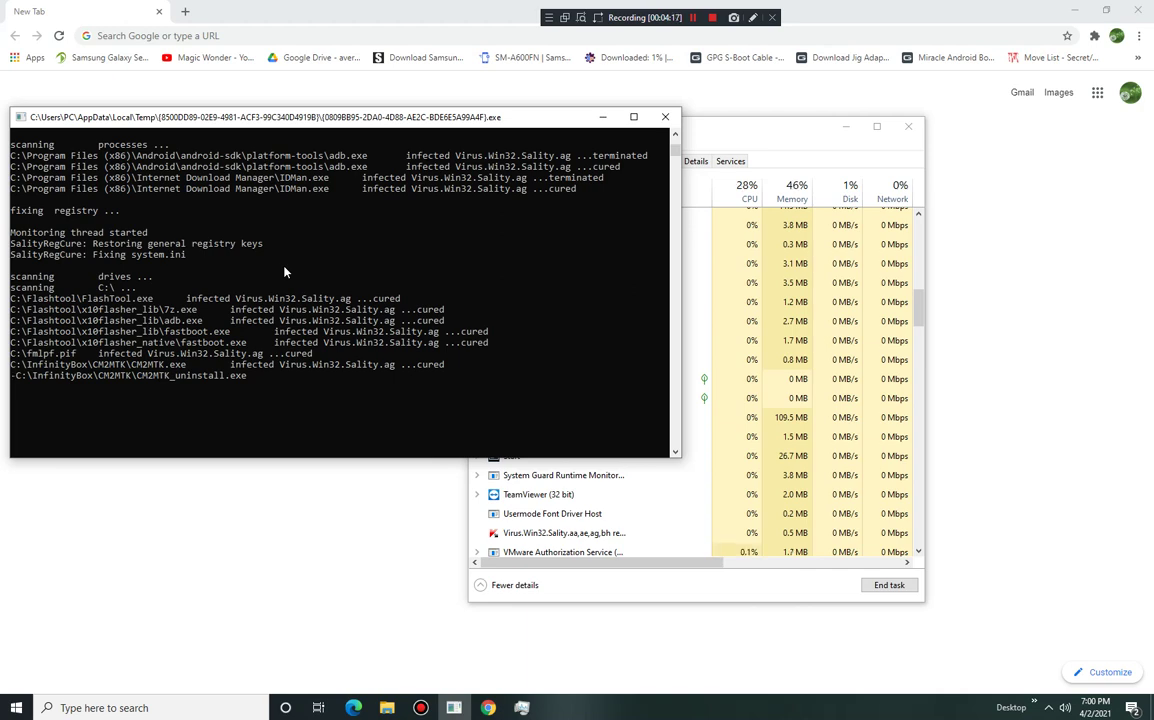
Alternate between Task Manager's process list and the scan console to check for Virus.Win32.Sality
left_click(753, 420)
scroll(760, 415, "down", 3)
scroll(790, 405, "down", 3)
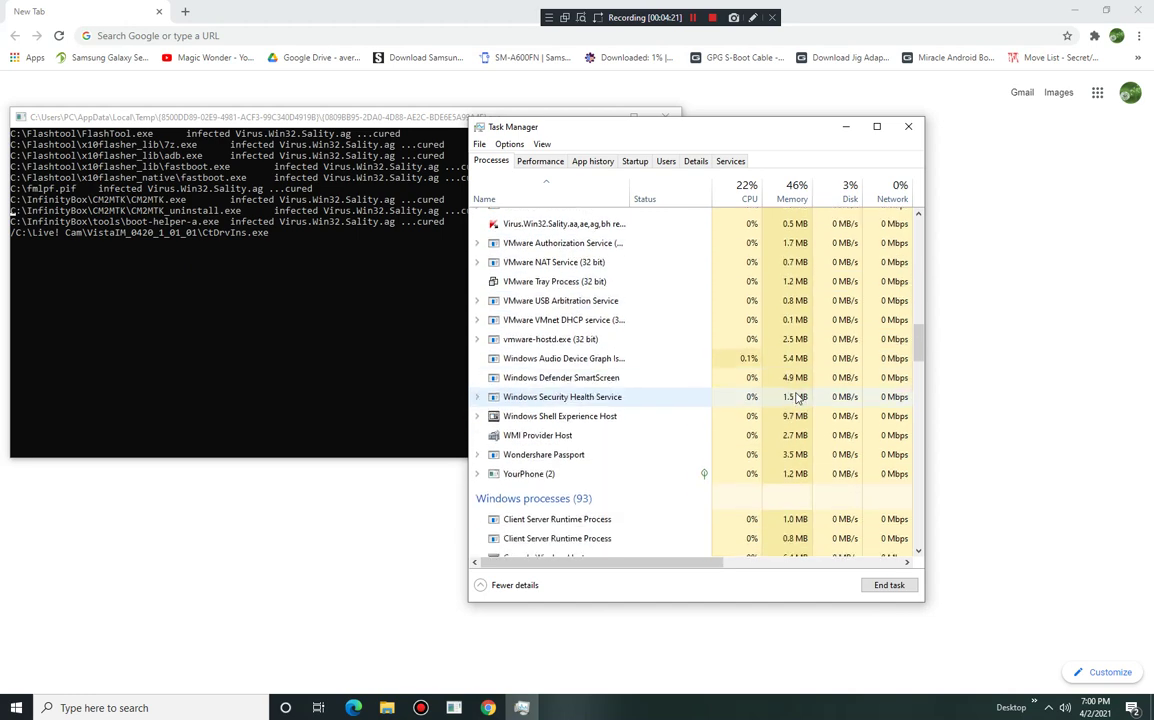
scroll(798, 399, "down", 1)
scroll(798, 399, "up", 4)
scroll(798, 399, "up", 4)
scroll(798, 399, "up", 3)
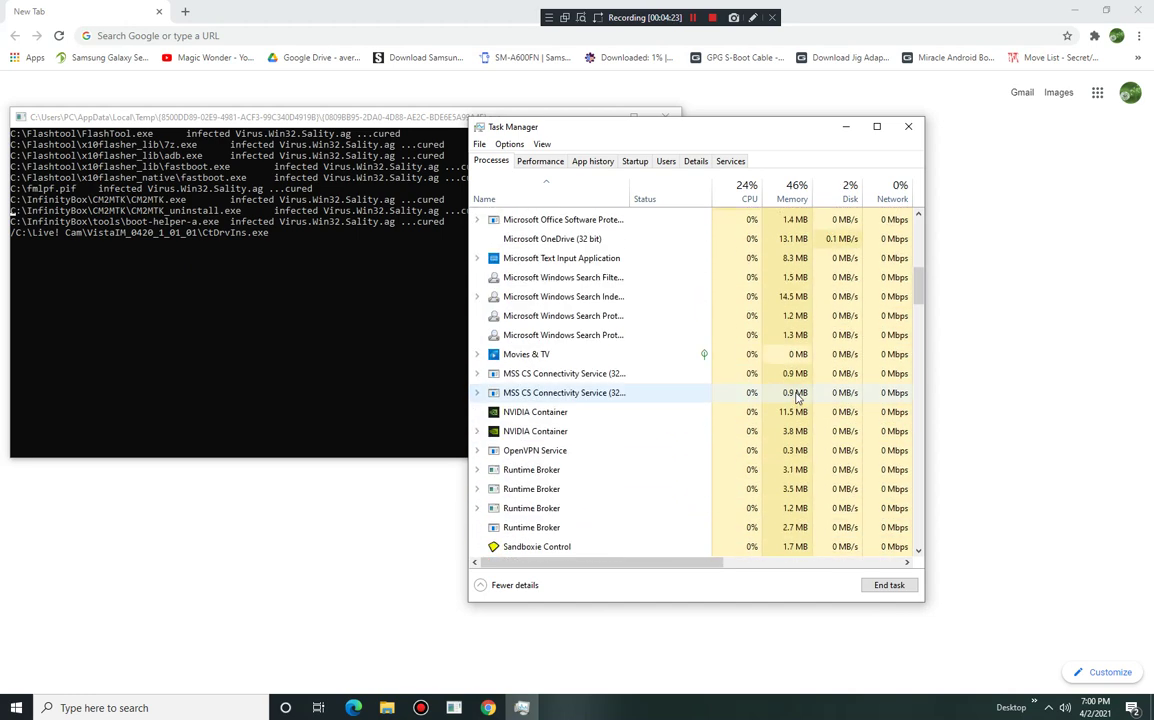
scroll(798, 399, "up", 4)
scroll(798, 399, "up", 4)
left_click(364, 355)
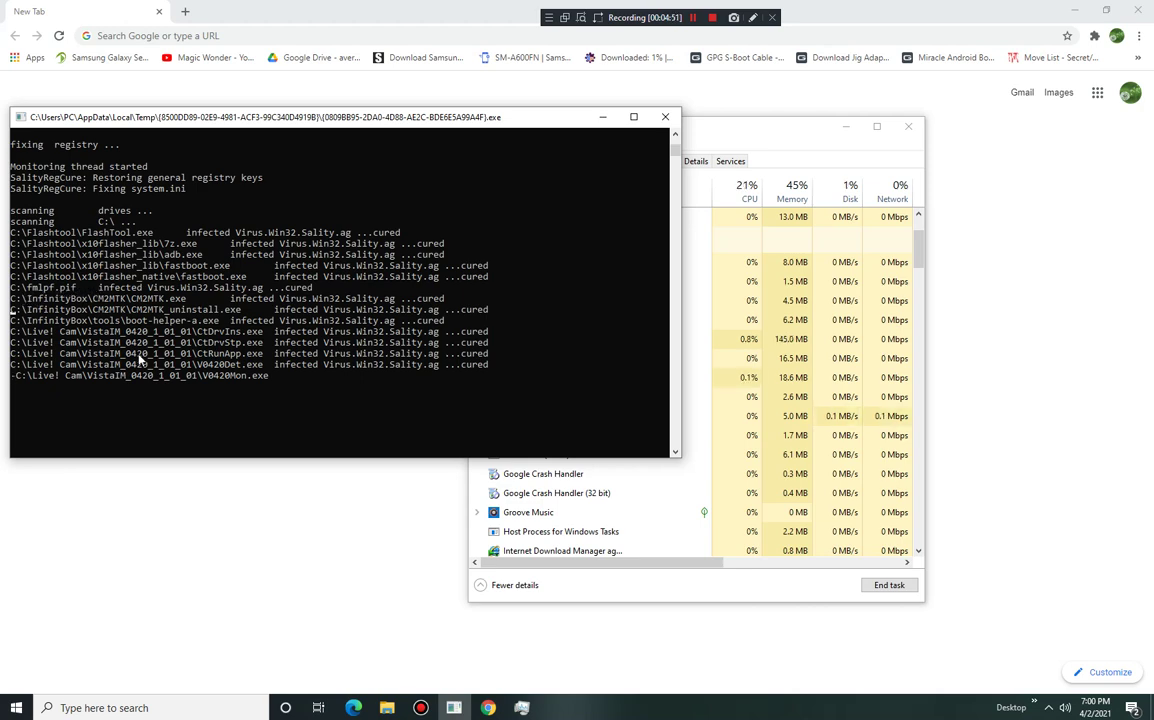
scroll(380, 343, "up", 2)
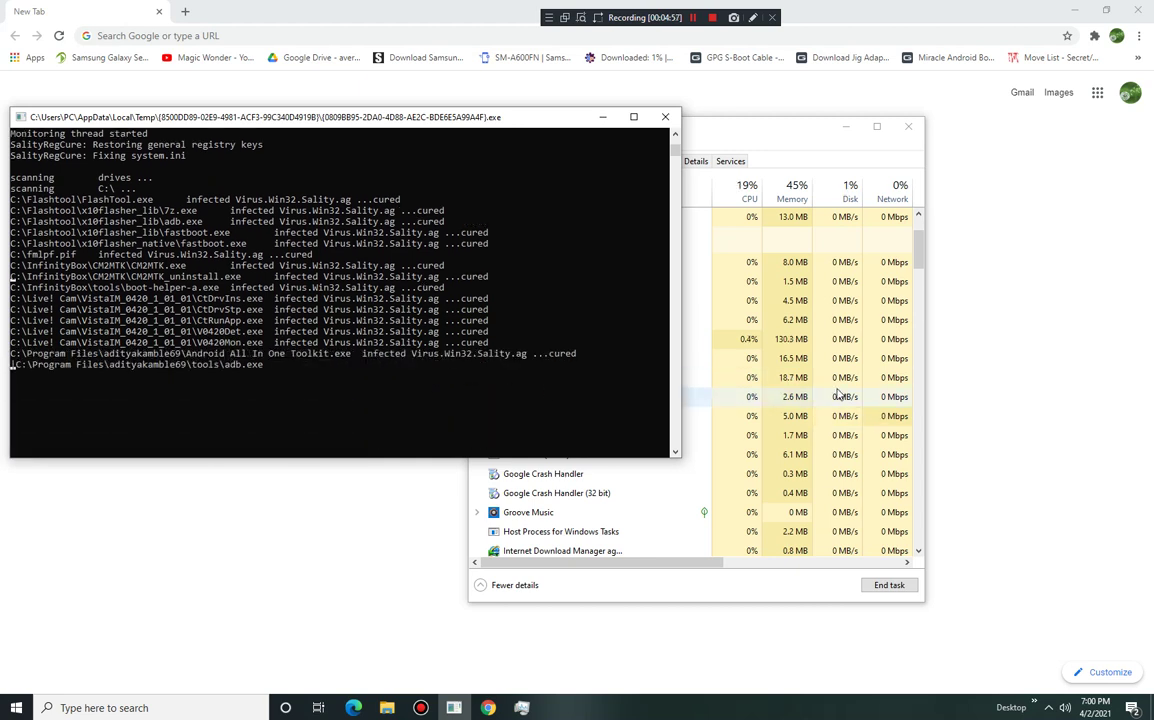
left_click(838, 393)
scroll(838, 393, "down", 5)
scroll(838, 393, "down", 3)
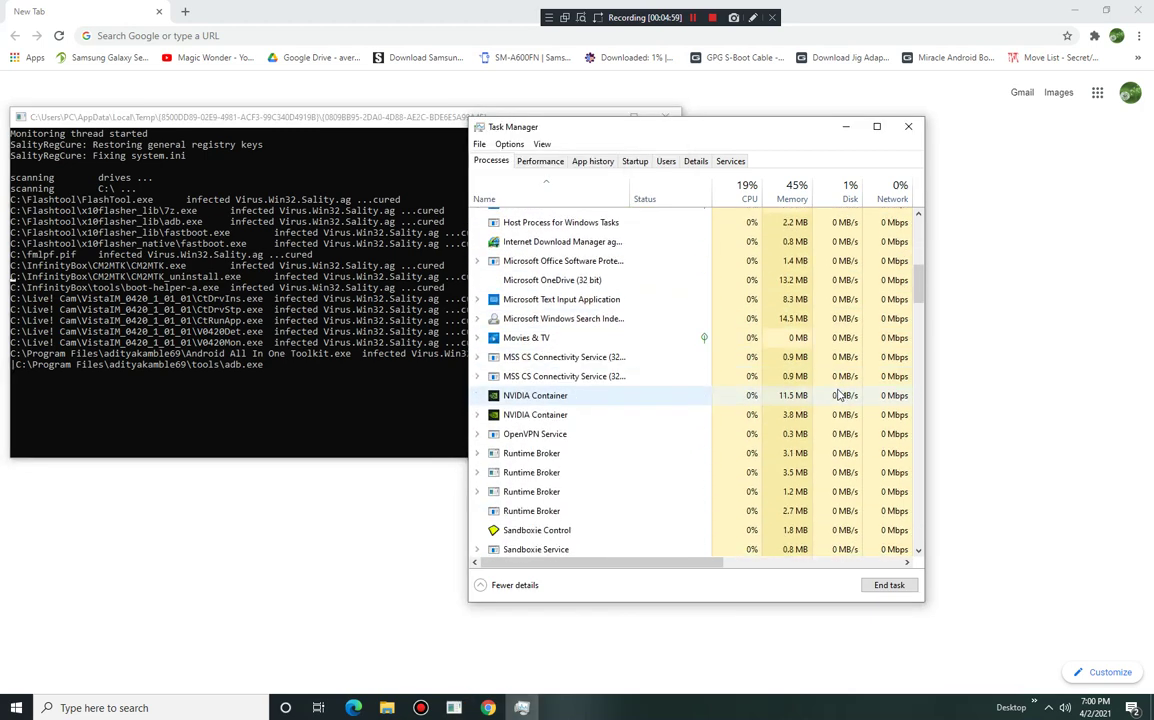
scroll(840, 395, "down", 5)
scroll(840, 395, "down", 3)
scroll(840, 395, "down", 3)
scroll(840, 395, "up", 4)
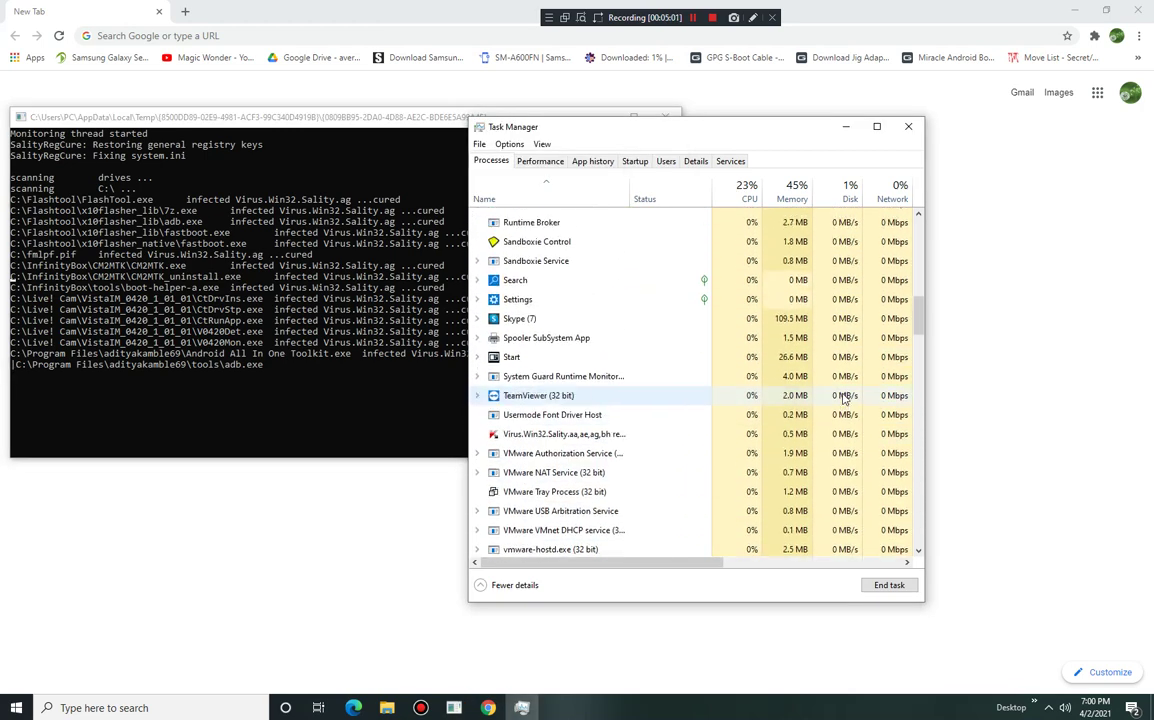
scroll(845, 398, "up", 4)
scroll(845, 398, "up", 4)
scroll(845, 398, "up", 4)
scroll(845, 398, "up", 2)
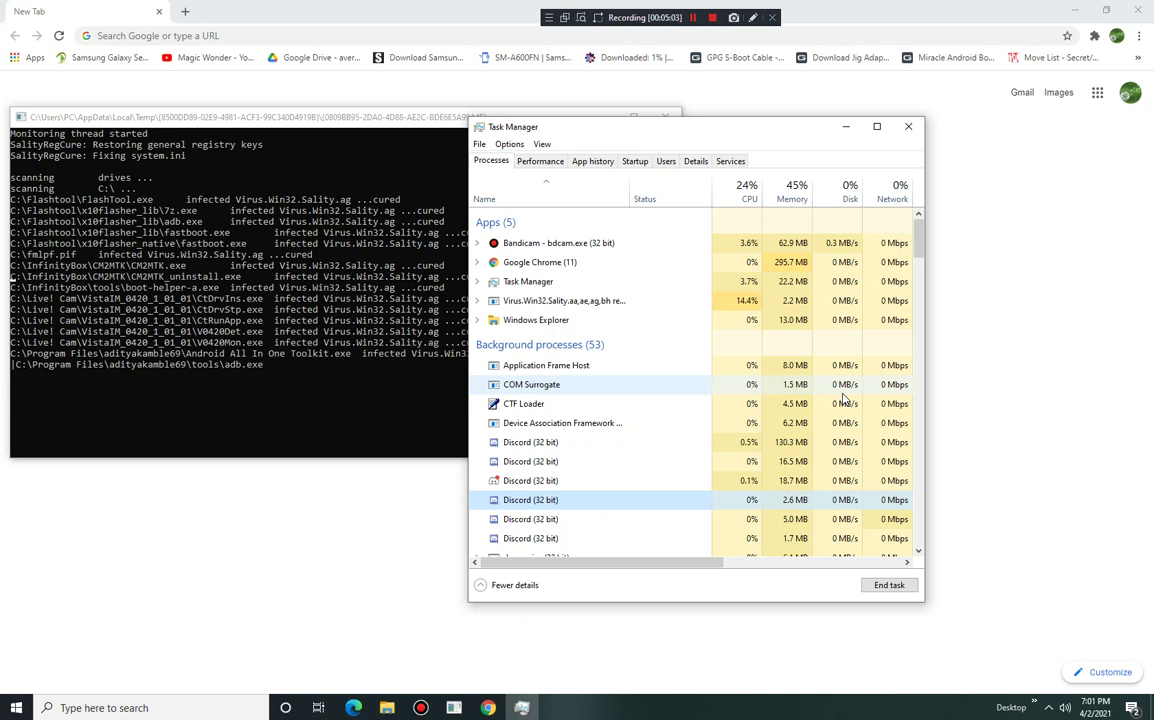
Bring the SalityKiller console forward while it cures the Cheat Engine, HxD and LibUSB files
left_click(357, 268)
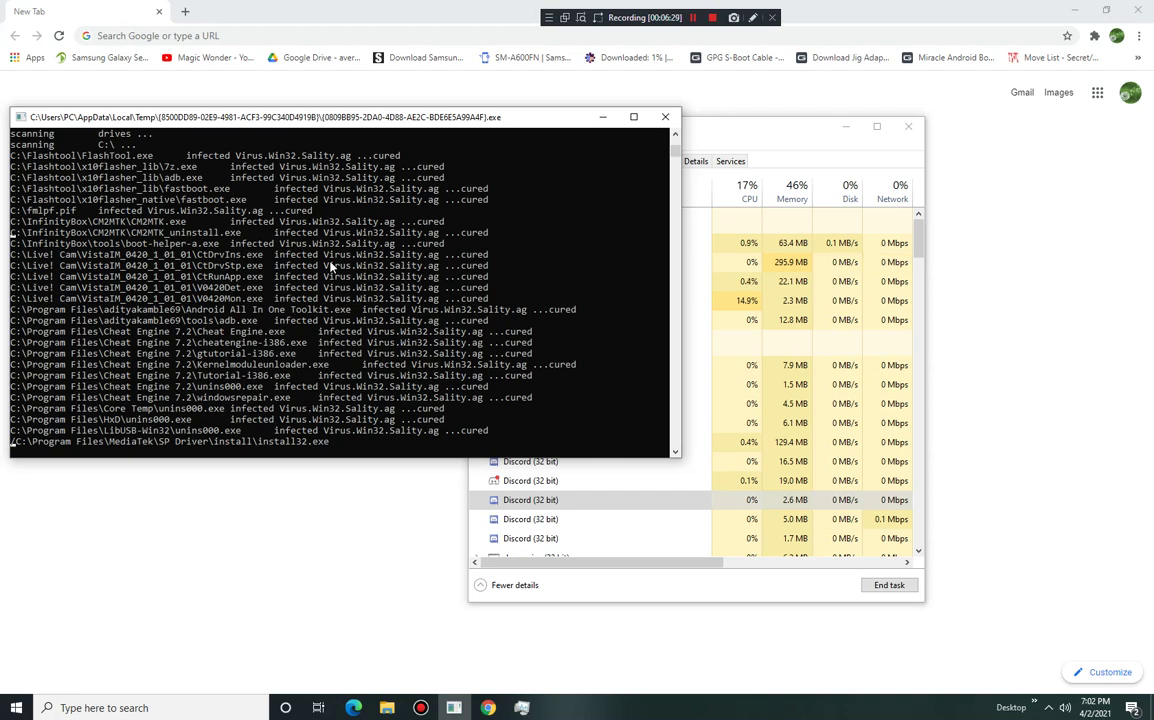
Close Chrome, move Task Manager further right, and raise the scan console
left_click(1138, 10)
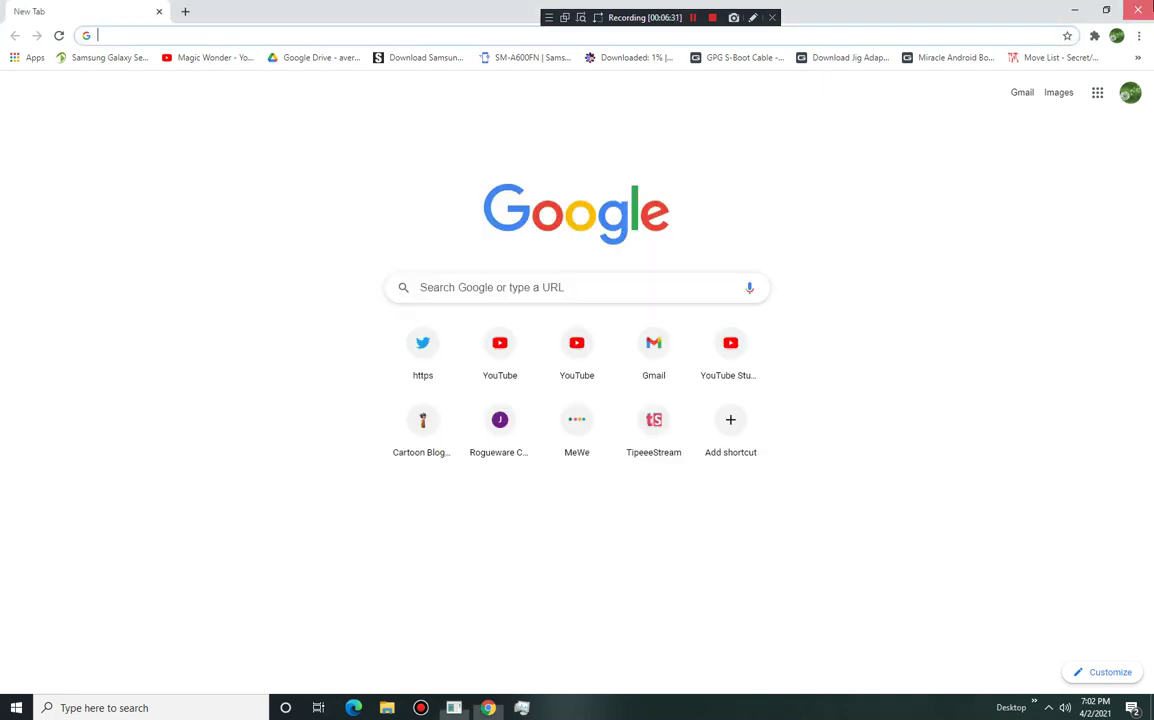
left_click(600, 440)
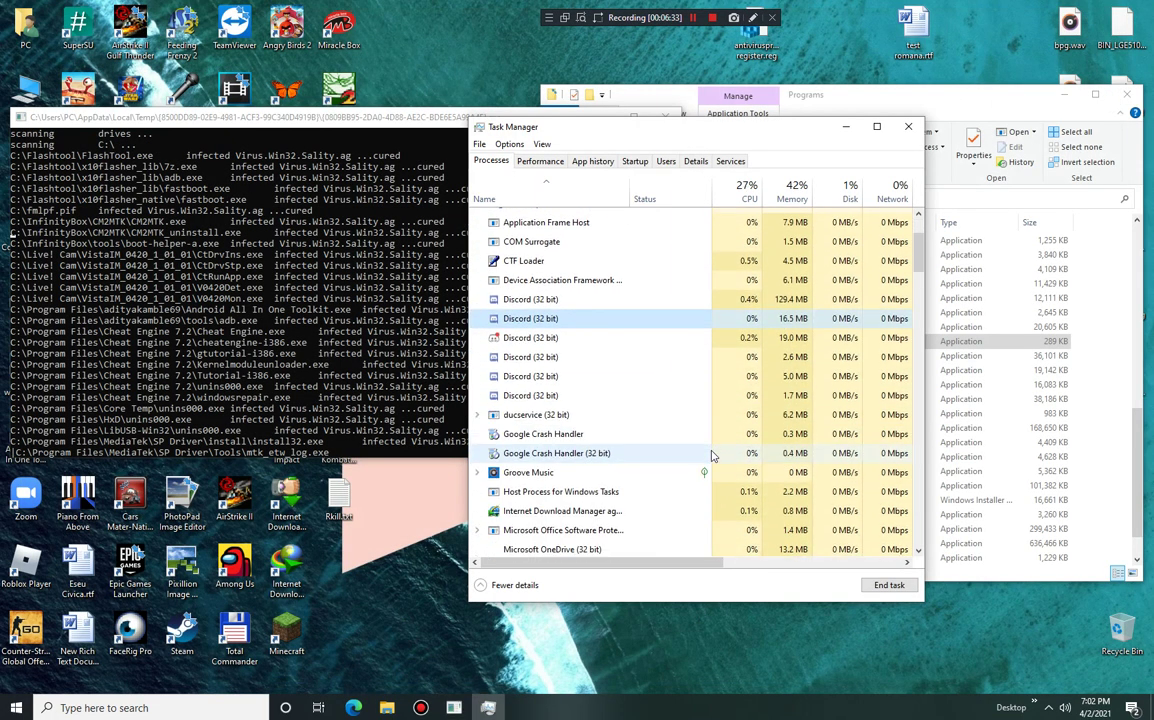
scroll(656, 443, "up", 3)
scroll(656, 443, "down", 3)
scroll(656, 443, "down", 4)
scroll(656, 443, "down", 3)
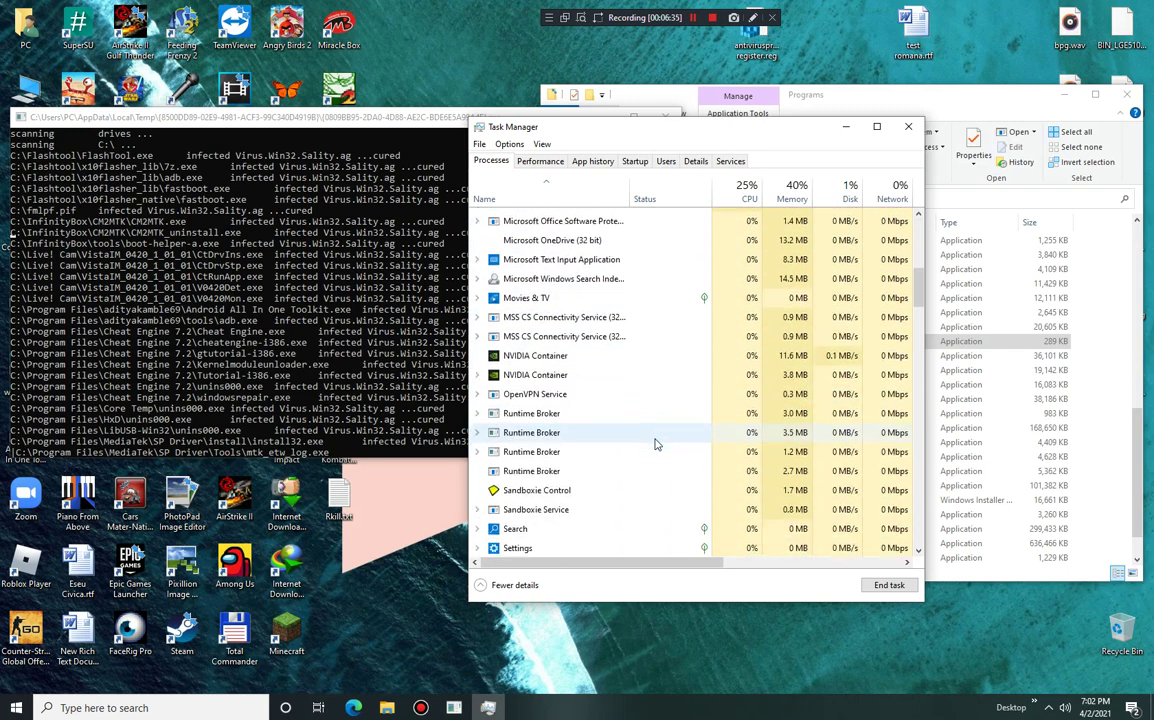
scroll(656, 443, "down", 3)
scroll(656, 443, "down", 4)
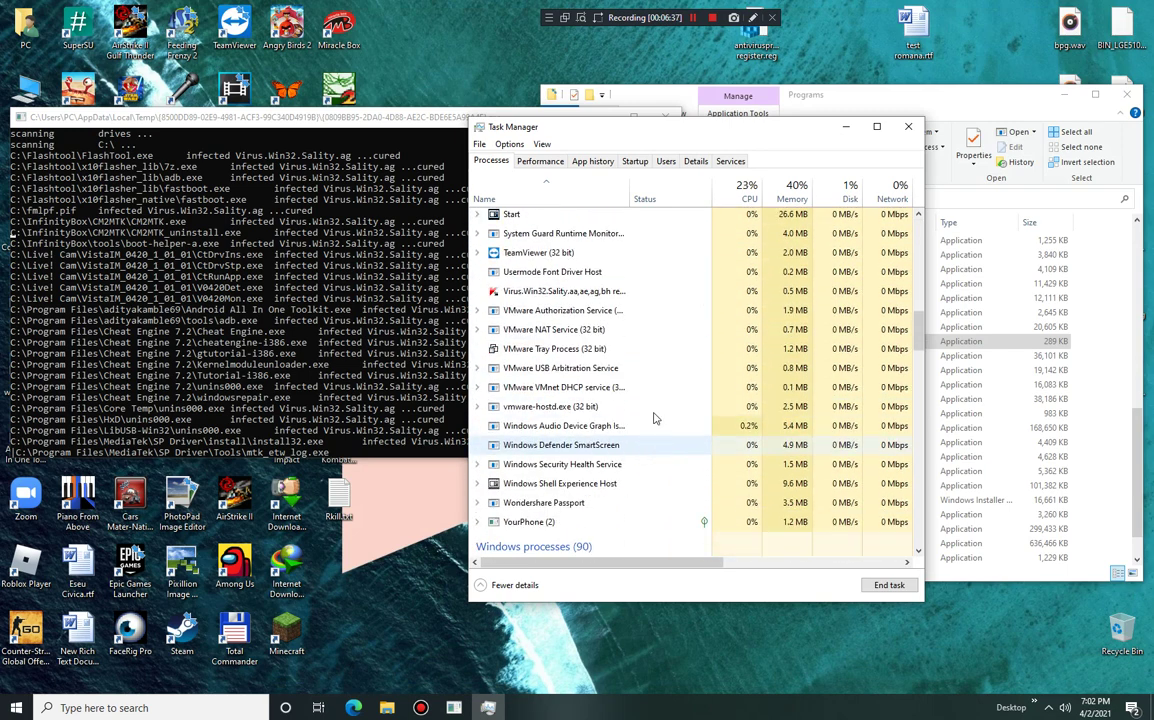
left_click_drag(590, 127, 868, 88)
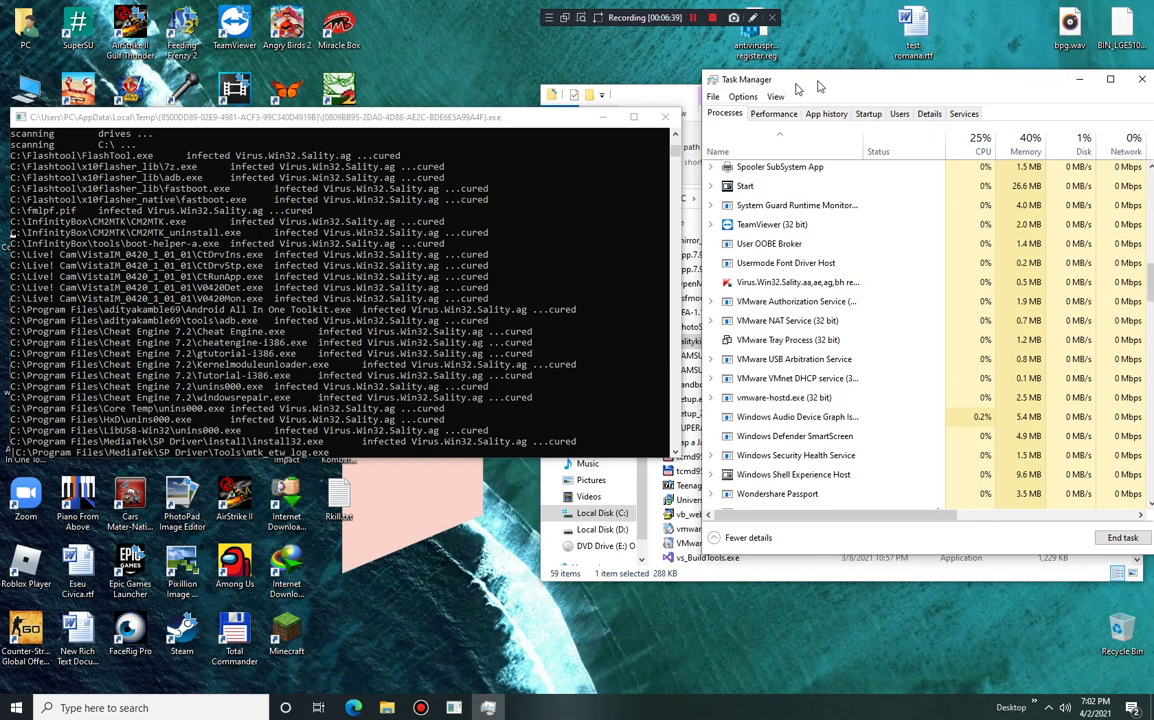
left_click_drag(510, 117, 528, 88)
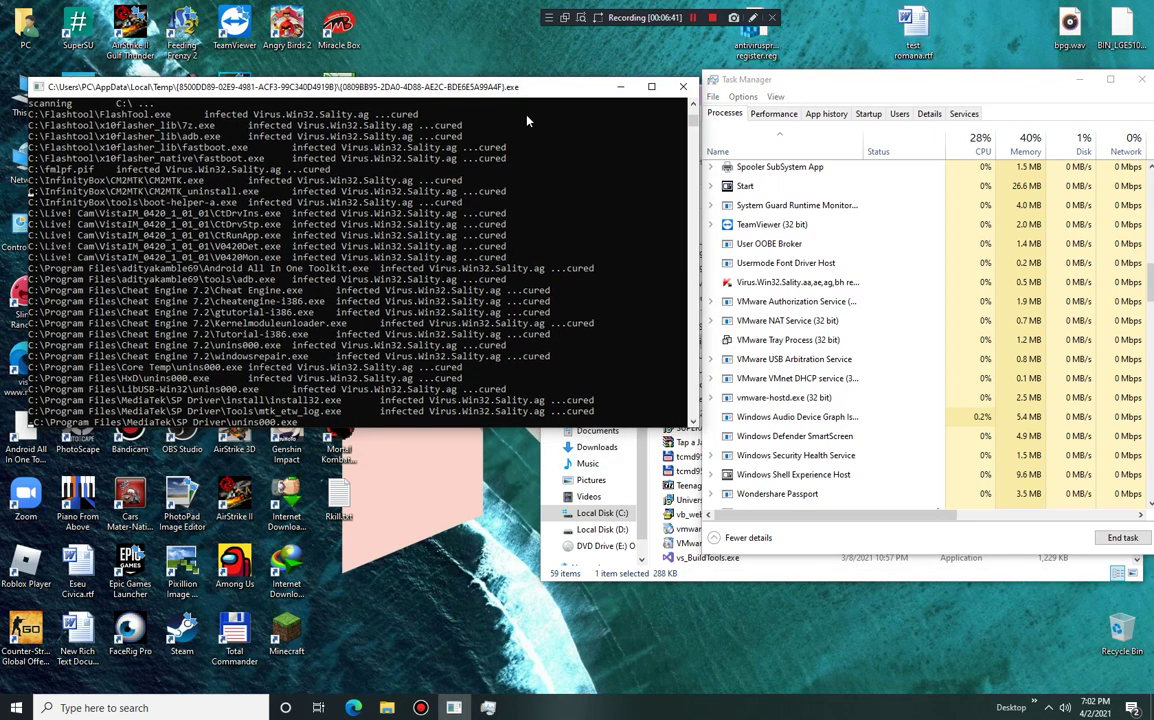